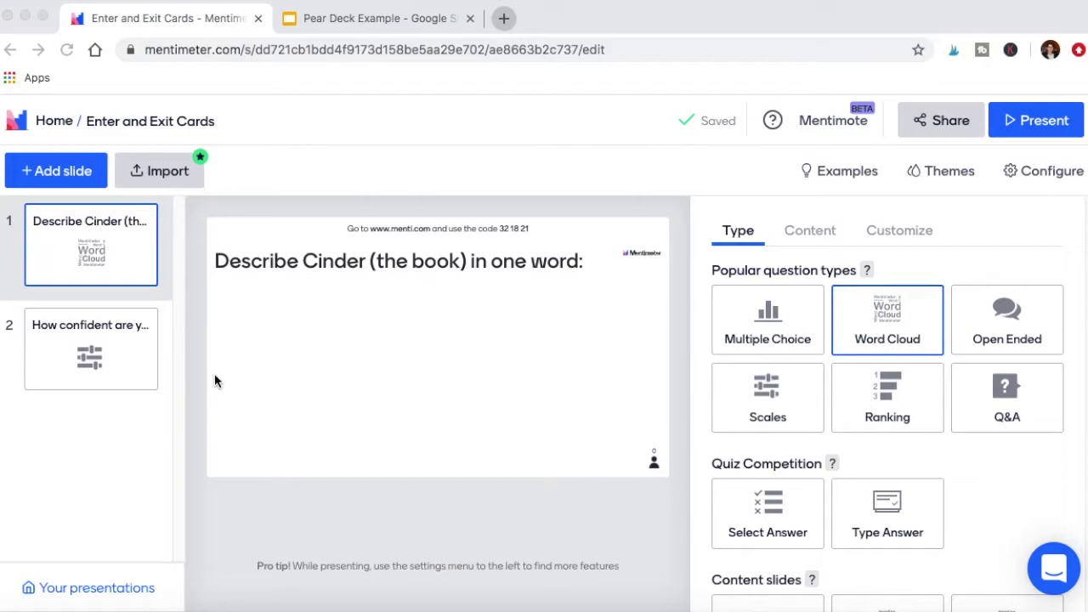
Step: Switch from Mentimeter's Cinder word cloud to the Pear Deck Example slides tab
left_click(366, 22)
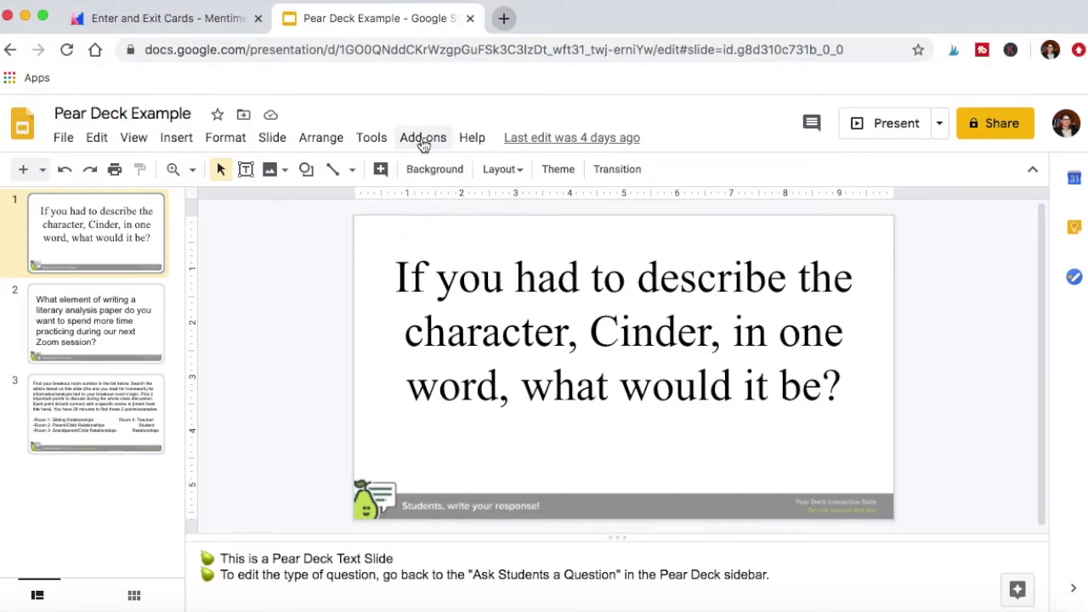
Step: Launch the Pear Deck for Google Slides add-on on the Pear Deck Example deck
left_click(423, 140)
mouse_move(512, 243)
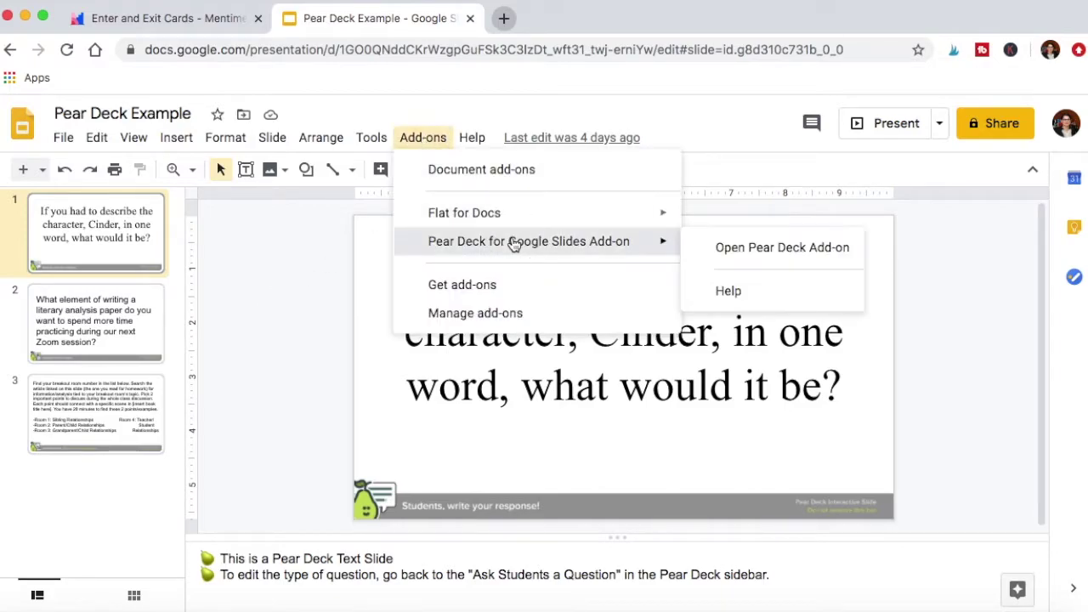
left_click(740, 247)
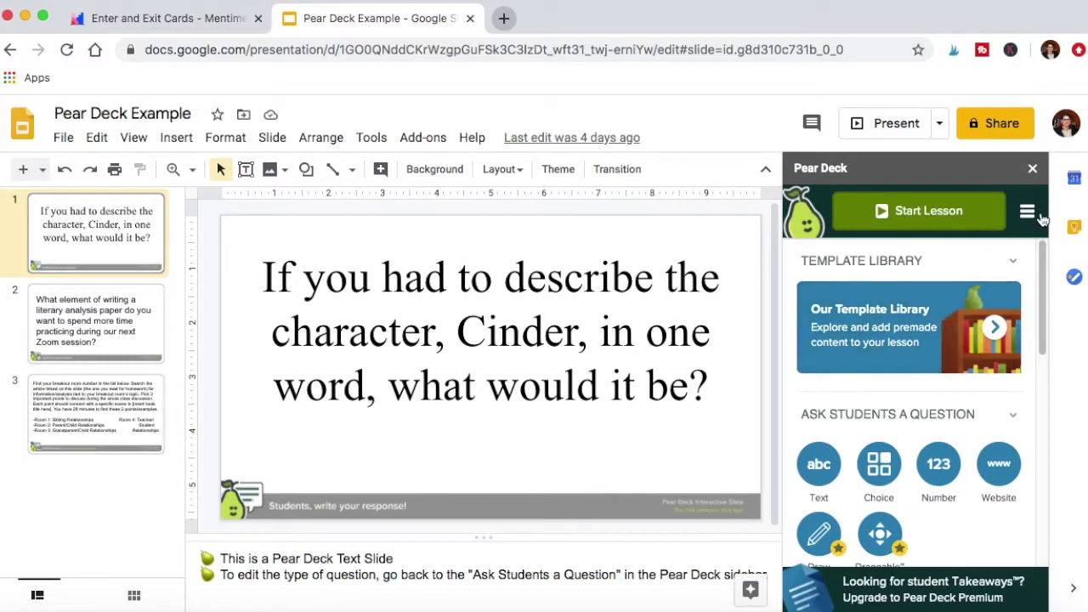
Step: Toggle Require Student Logins on and back off, then return to Mentimeter
left_click(1029, 214)
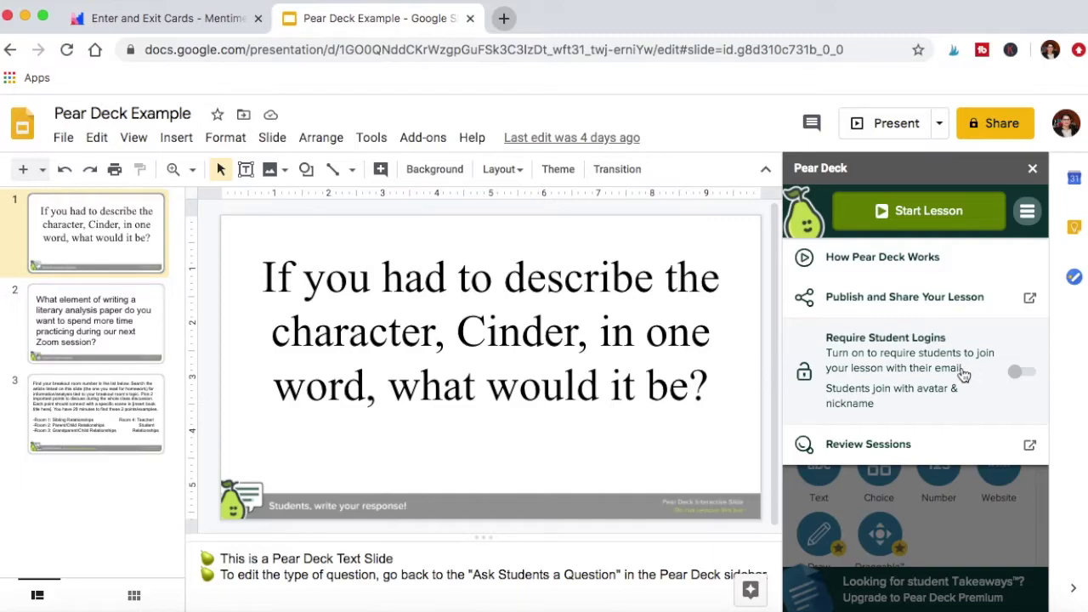
left_click(1020, 377)
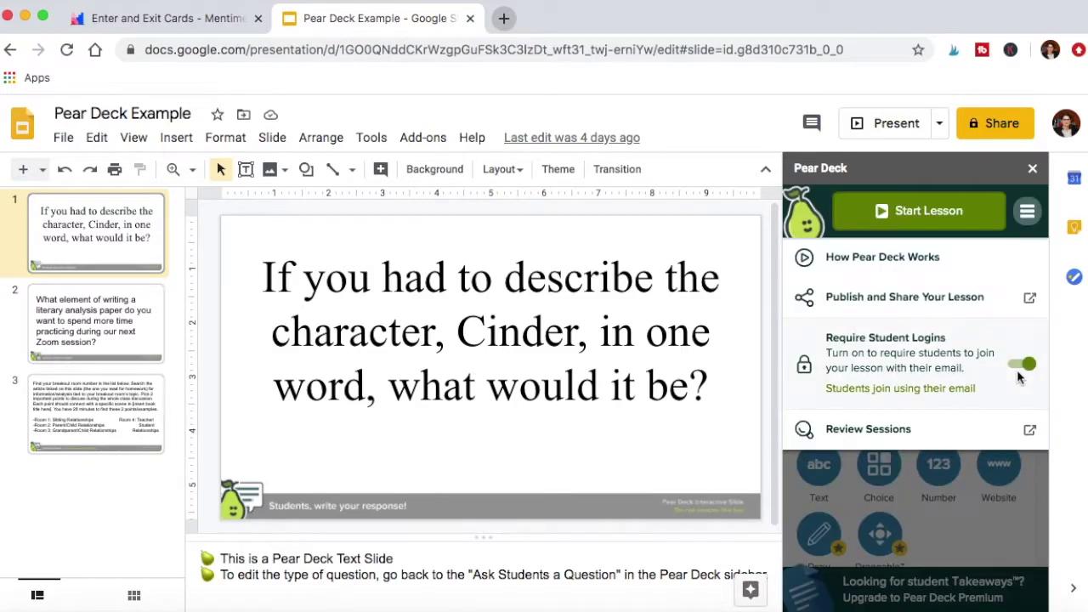
left_click(1019, 377)
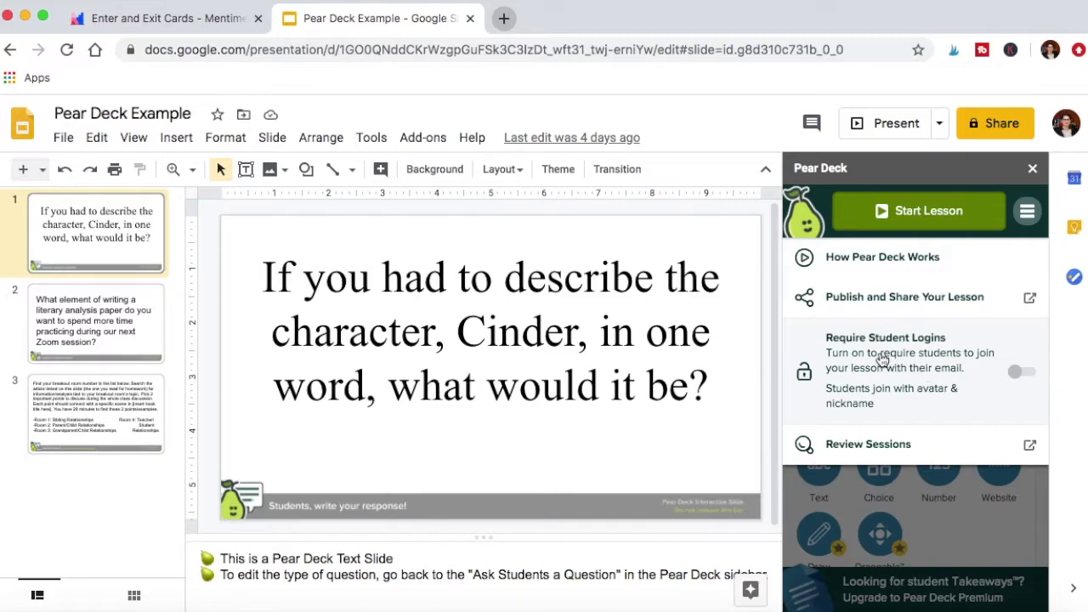
left_click(157, 31)
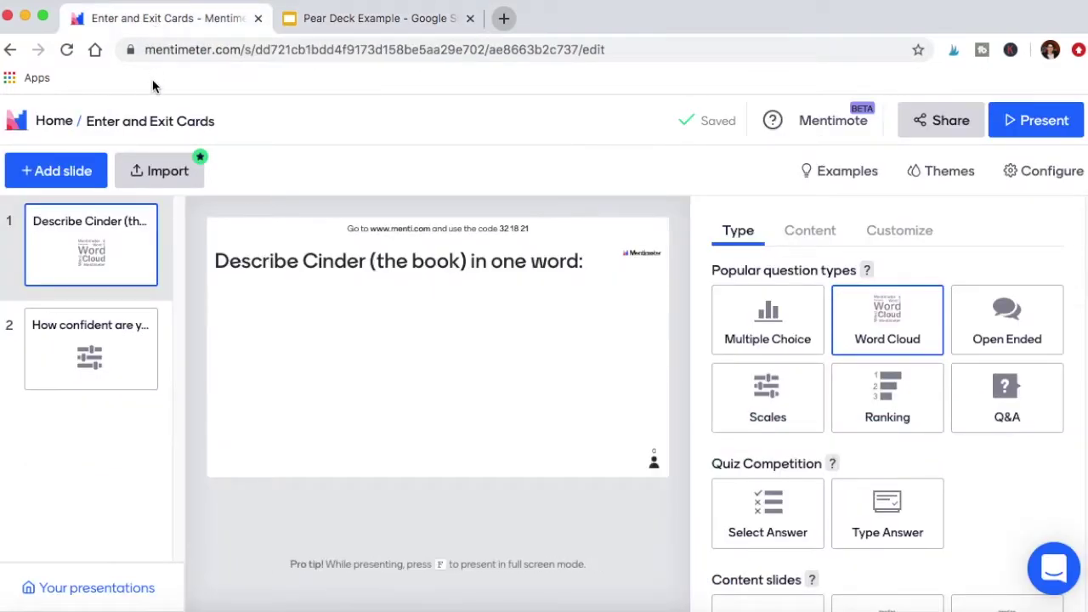
mouse_move(145, 269)
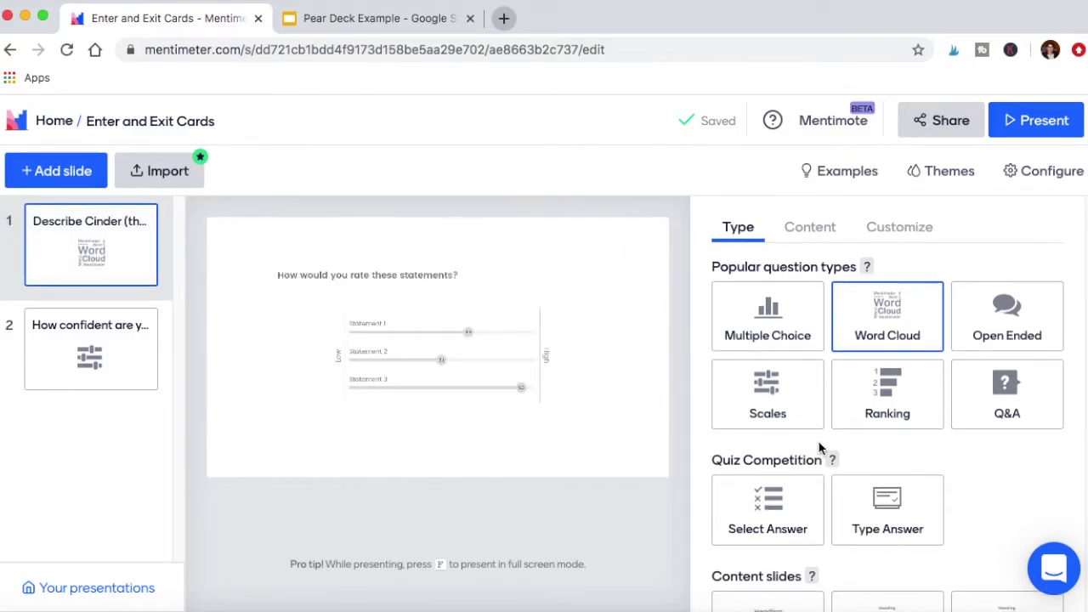
scroll(1004, 455, "down", 2)
scroll(1012, 459, "down", 5)
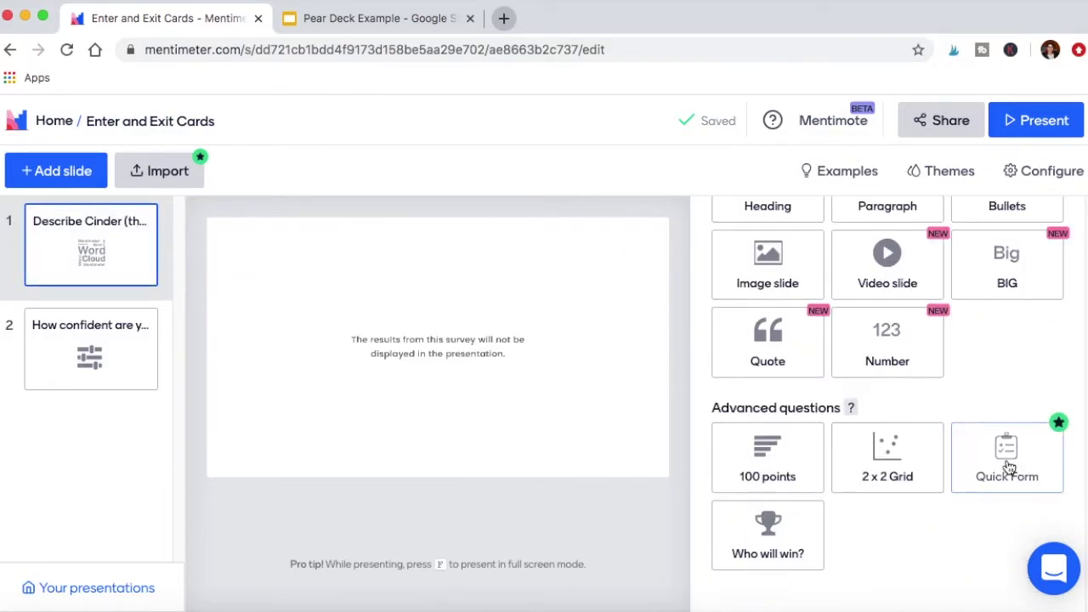
scroll(1003, 464, "up", 6)
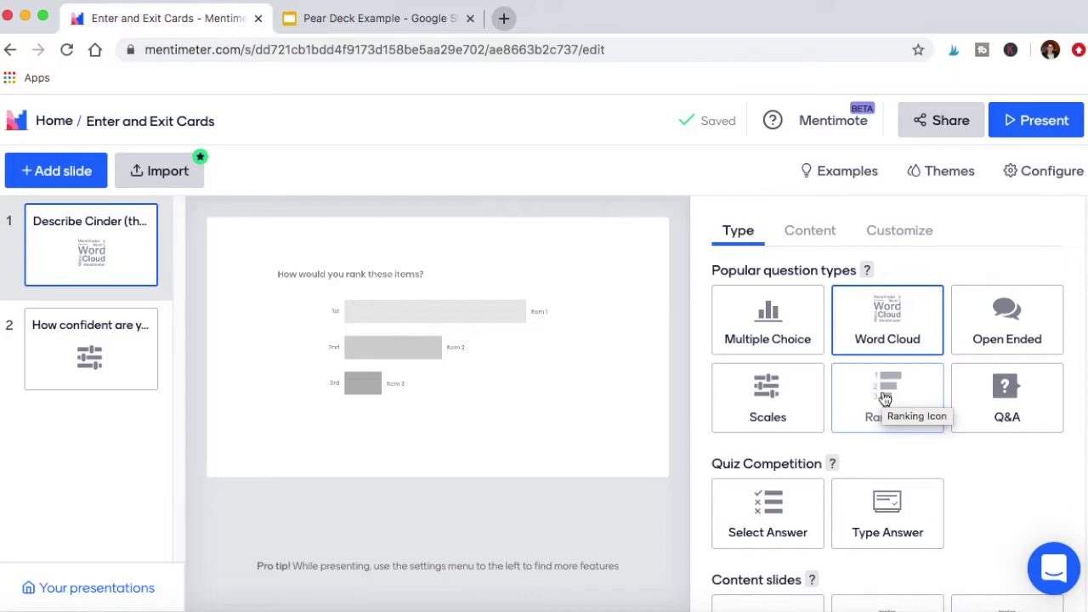
scroll(884, 398, "down", 3)
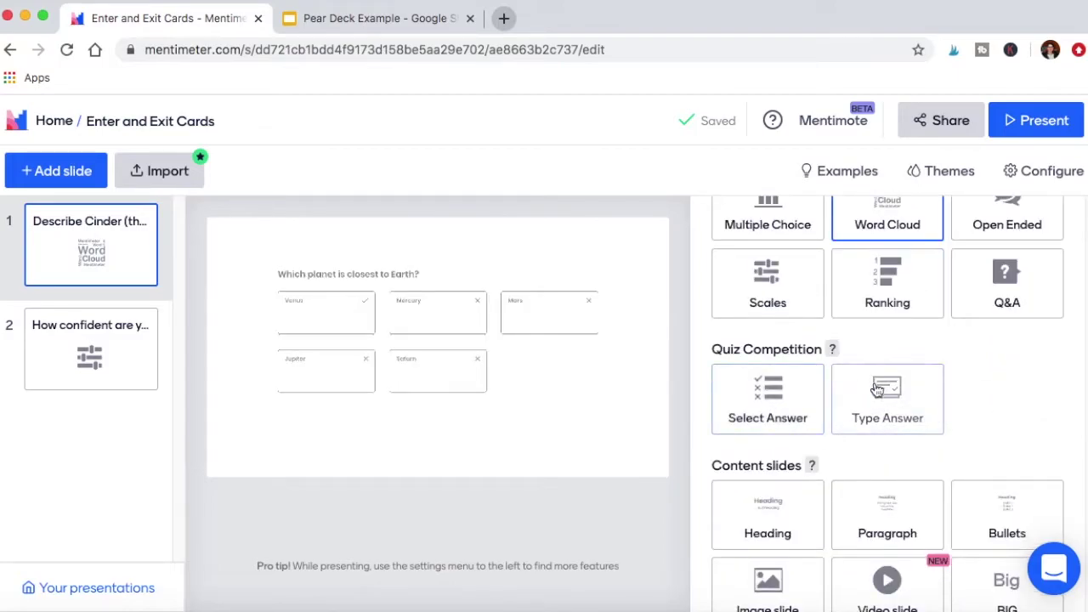
scroll(879, 389, "down", 4)
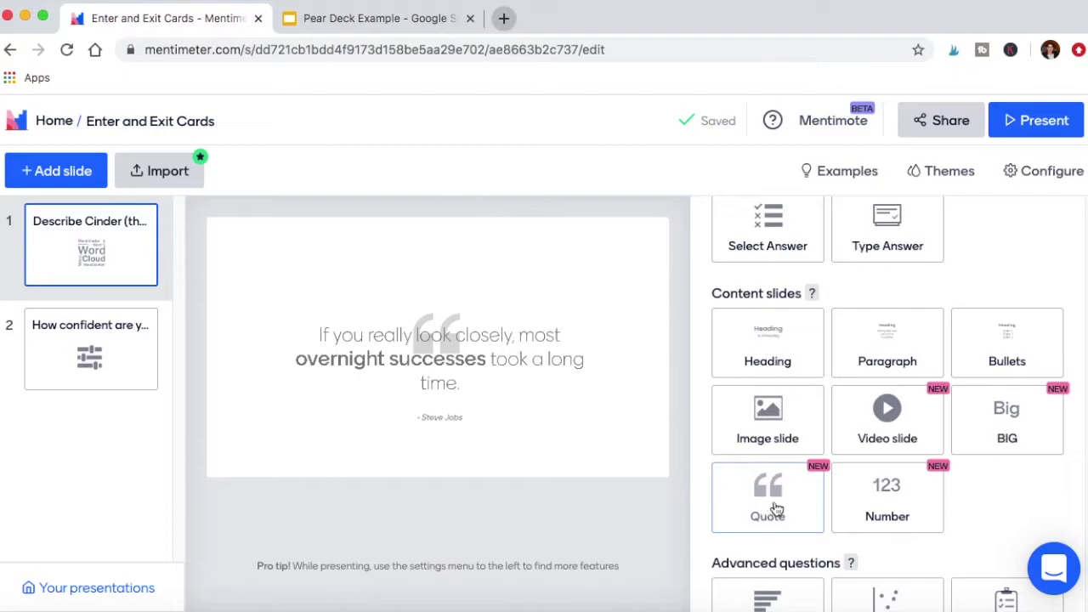
scroll(911, 494, "down", 3)
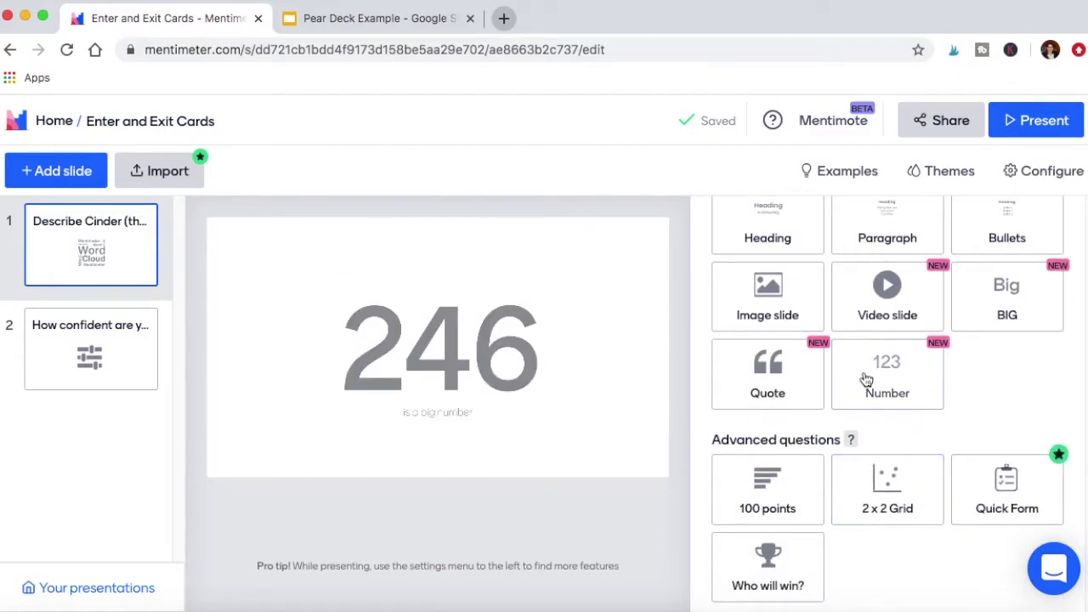
scroll(903, 503, "up", 3)
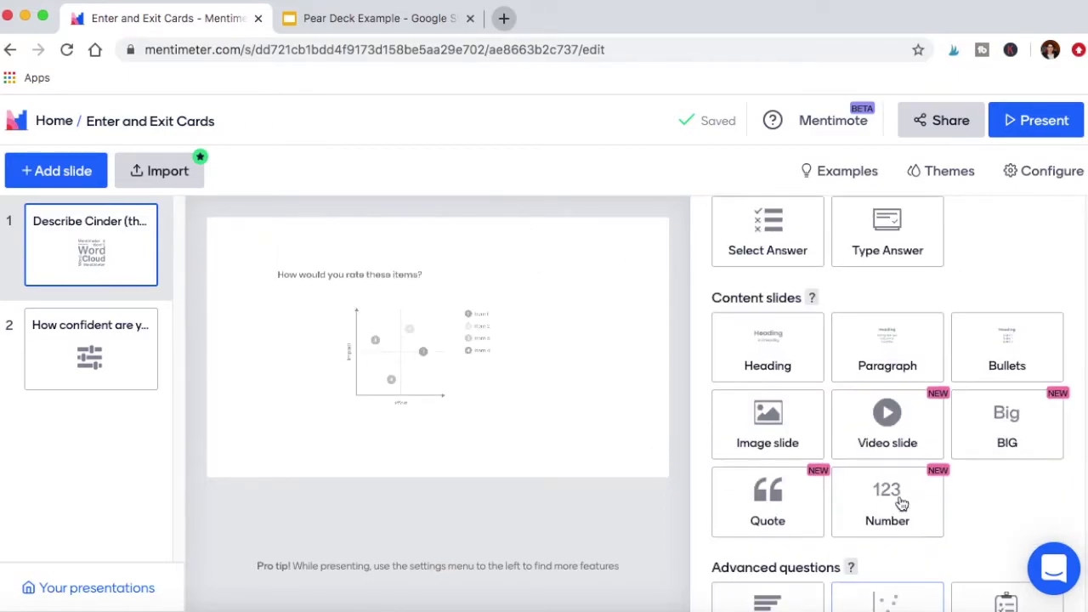
scroll(875, 485, "up", 1)
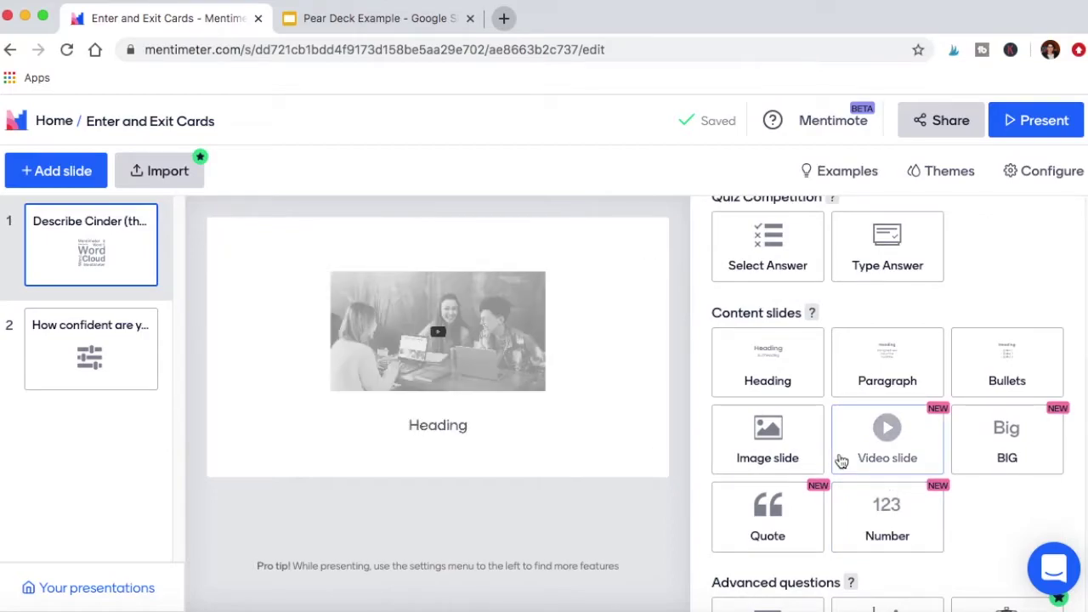
scroll(912, 419, "up", 5)
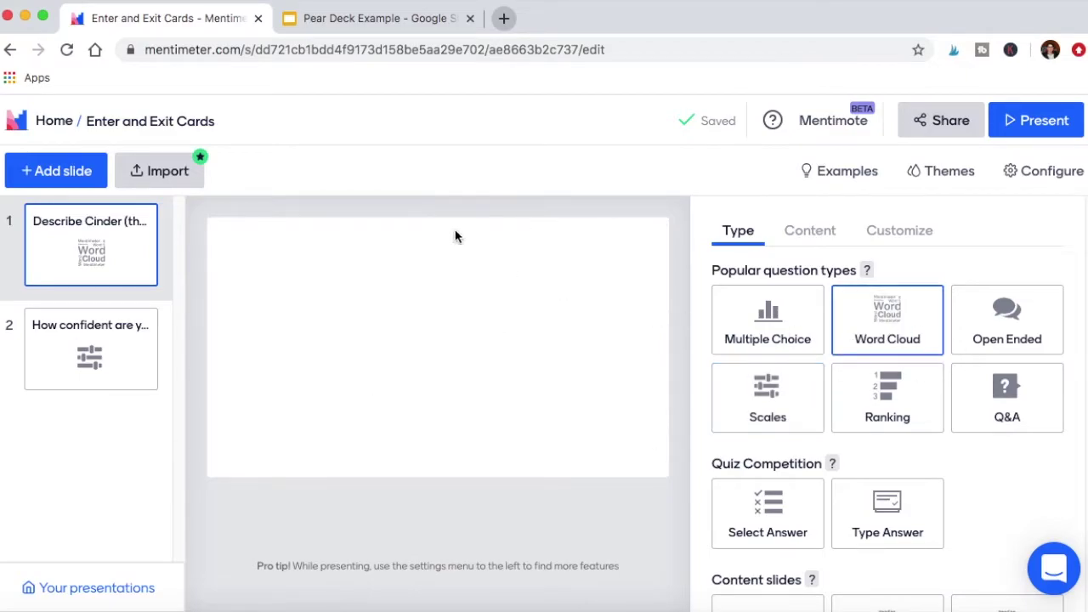
Step: Close Pear Deck's settings list and scroll its question options, then return to Mentimeter
left_click(372, 19)
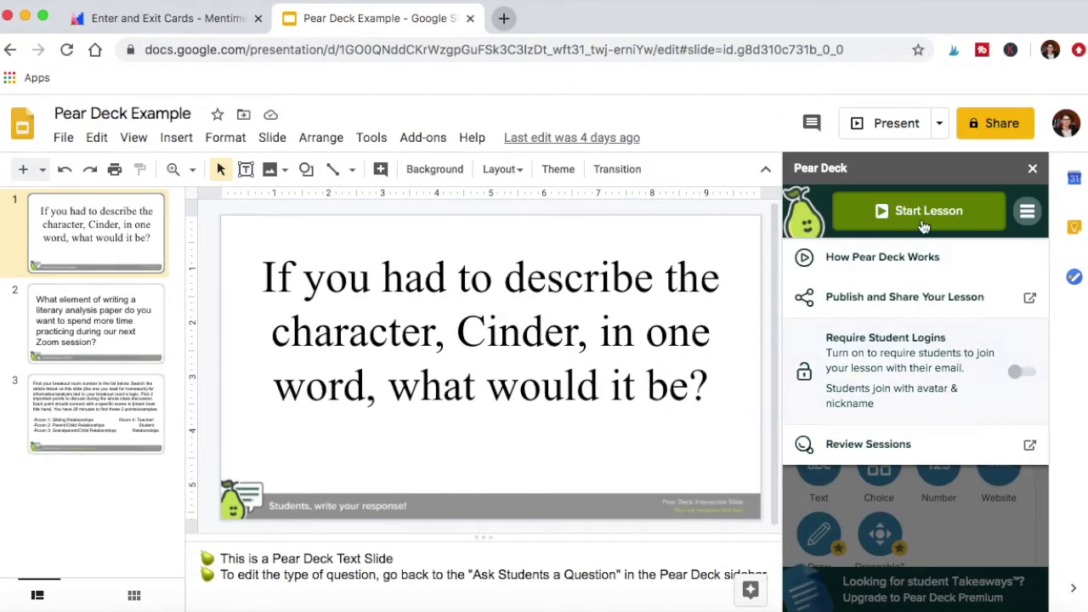
left_click(1029, 213)
scroll(935, 341, "down", 3)
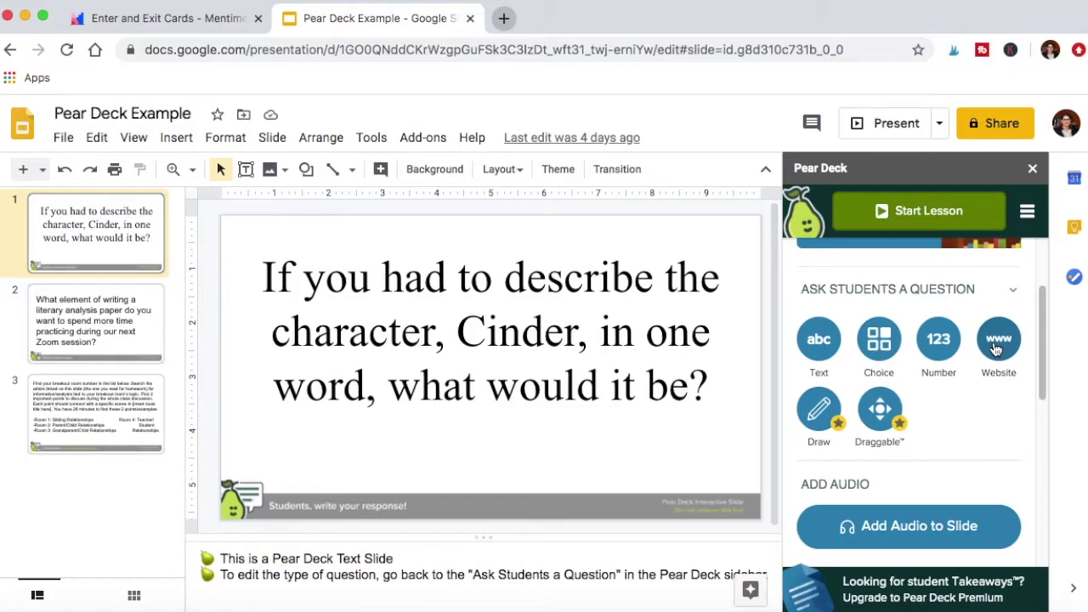
scroll(991, 383, "down", 3)
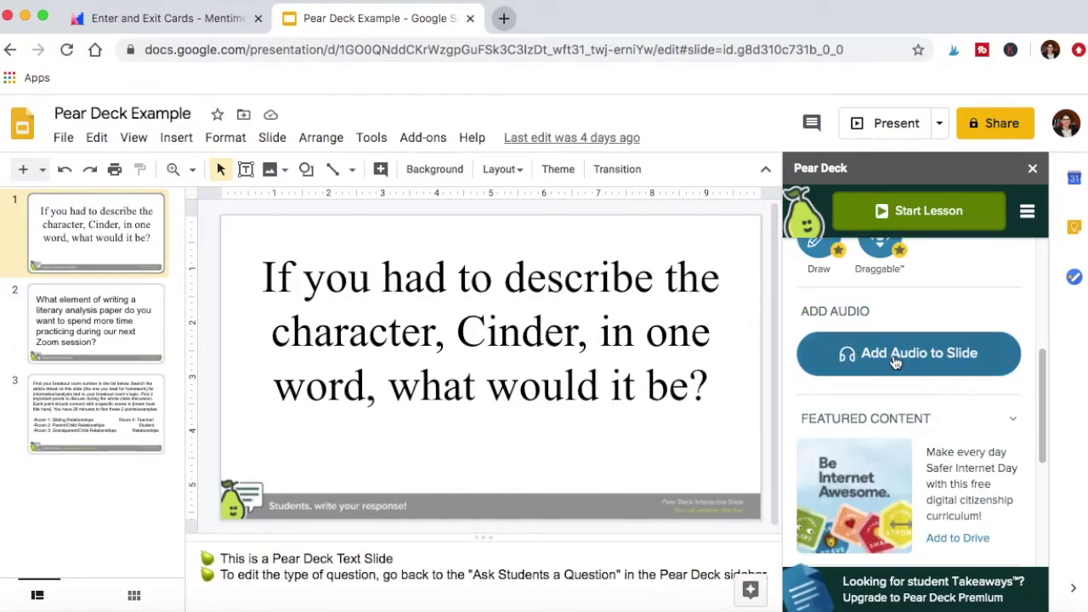
scroll(914, 362, "down", 2)
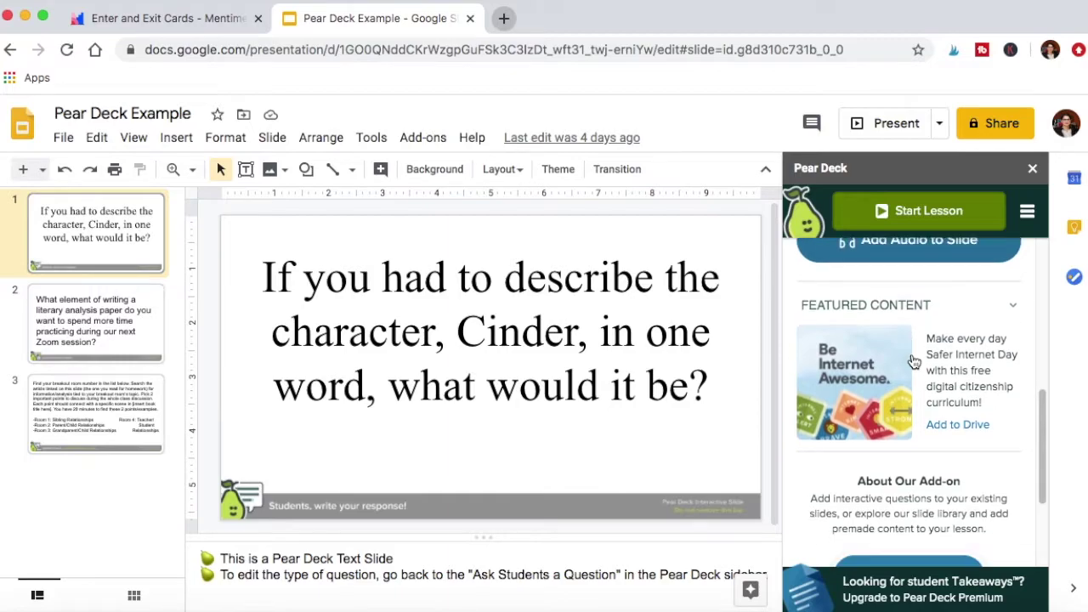
scroll(913, 362, "down", 3)
scroll(915, 366, "up", 10)
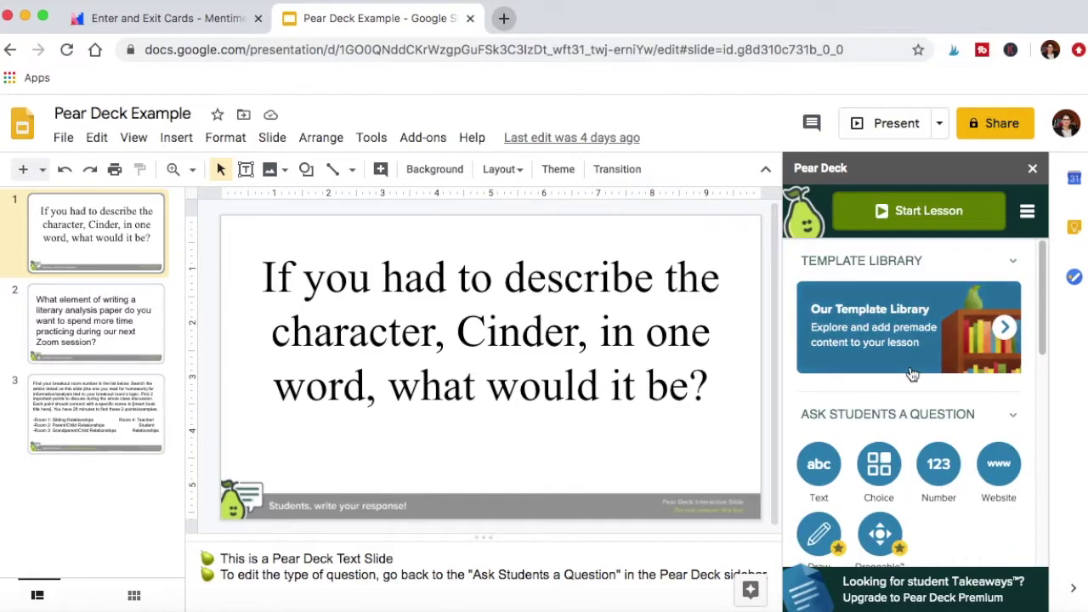
scroll(904, 381, "down", 2)
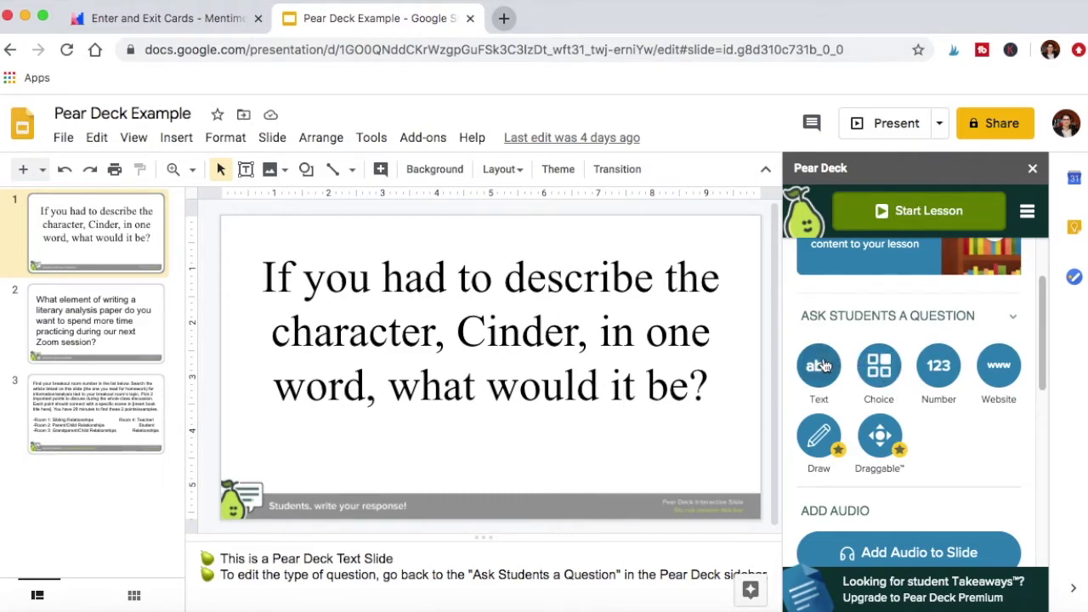
left_click(165, 23)
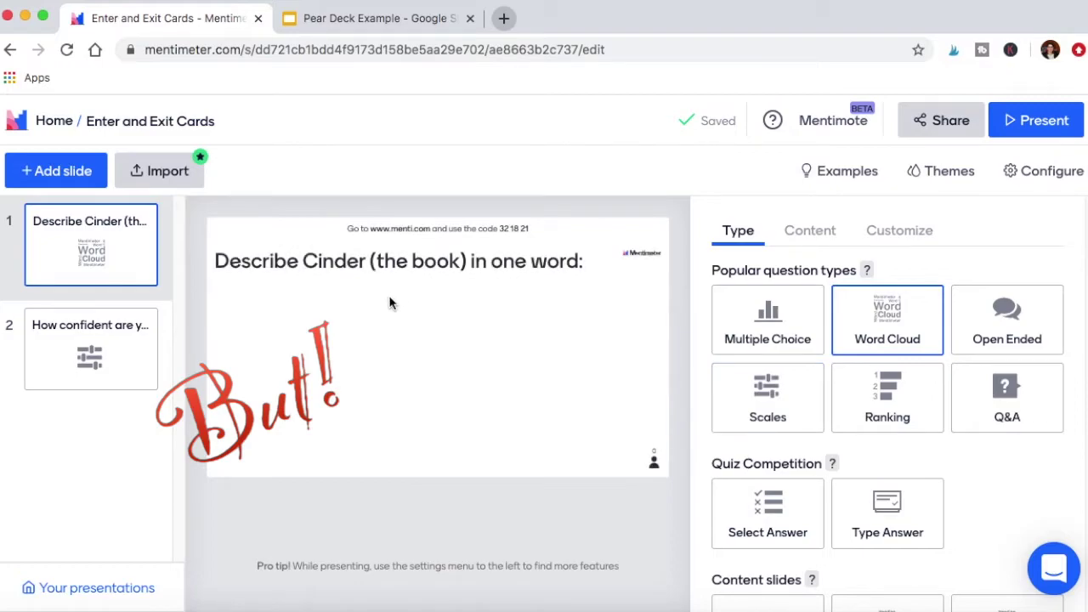
mouse_move(90, 255)
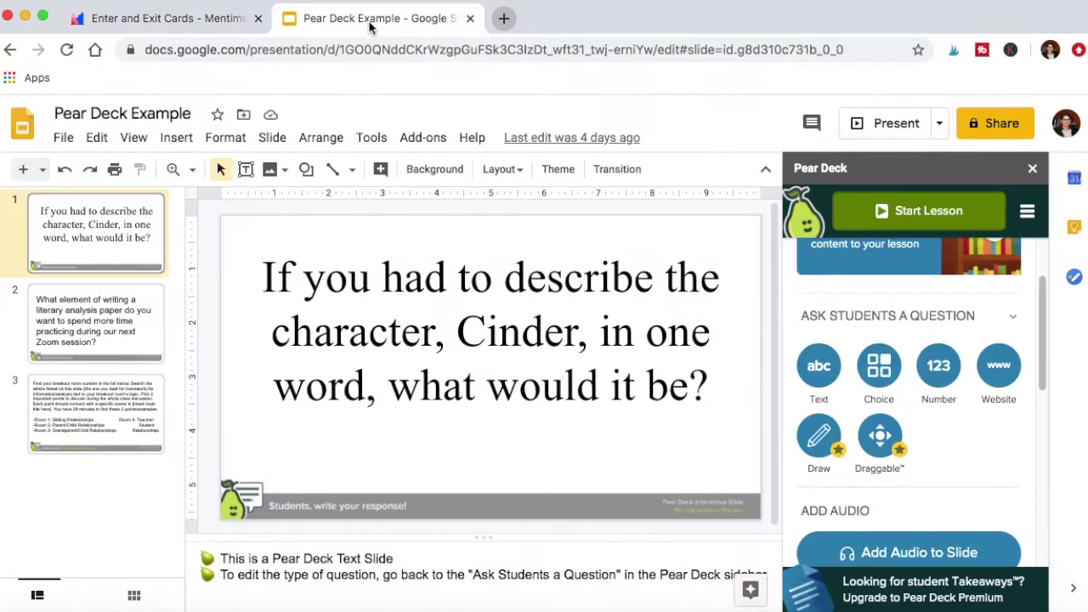
left_click(370, 21)
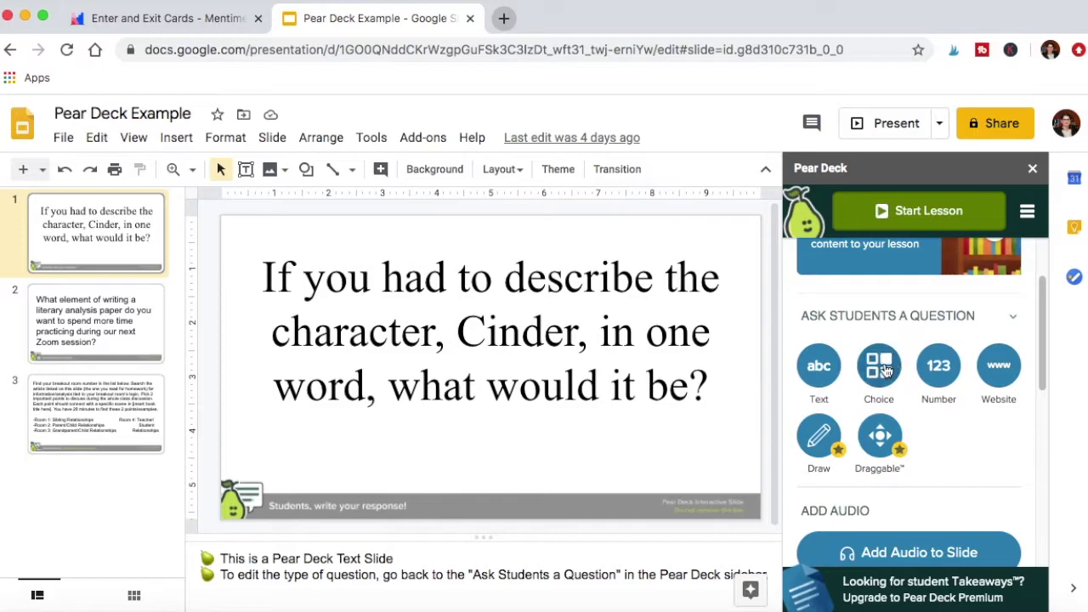
left_click(135, 20)
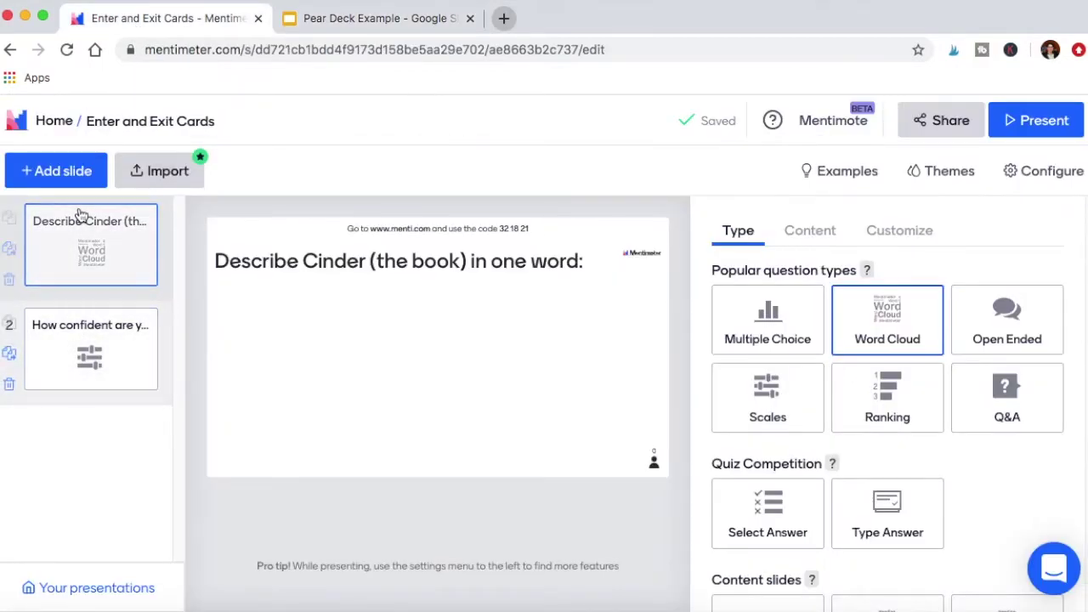
Step: Reset slide 2's skills-confidence scales results, then switch to the Pear Deck Example deck
left_click(75, 358)
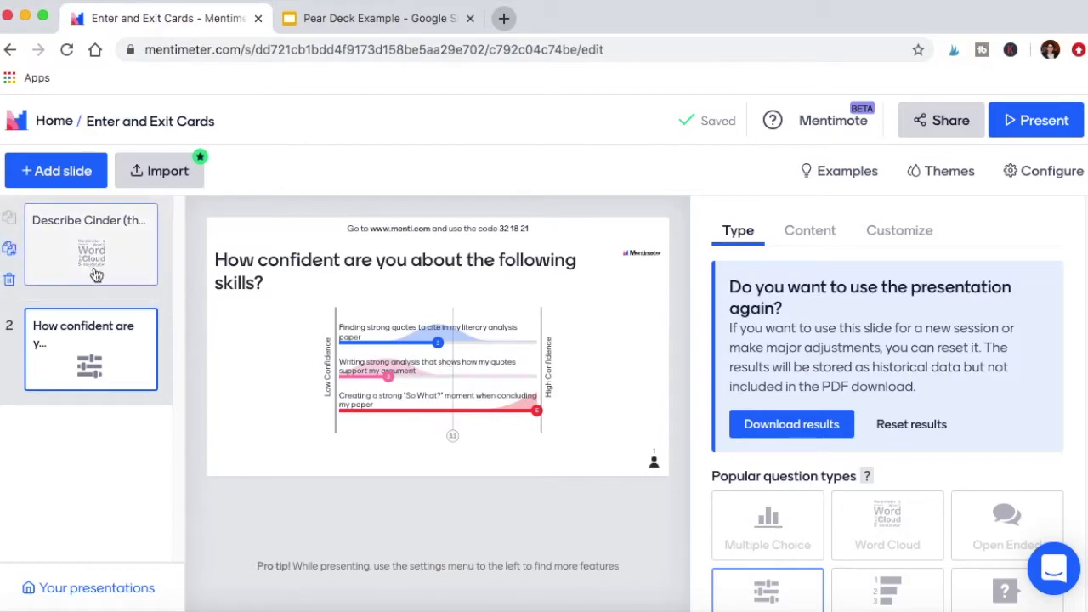
mouse_move(104, 318)
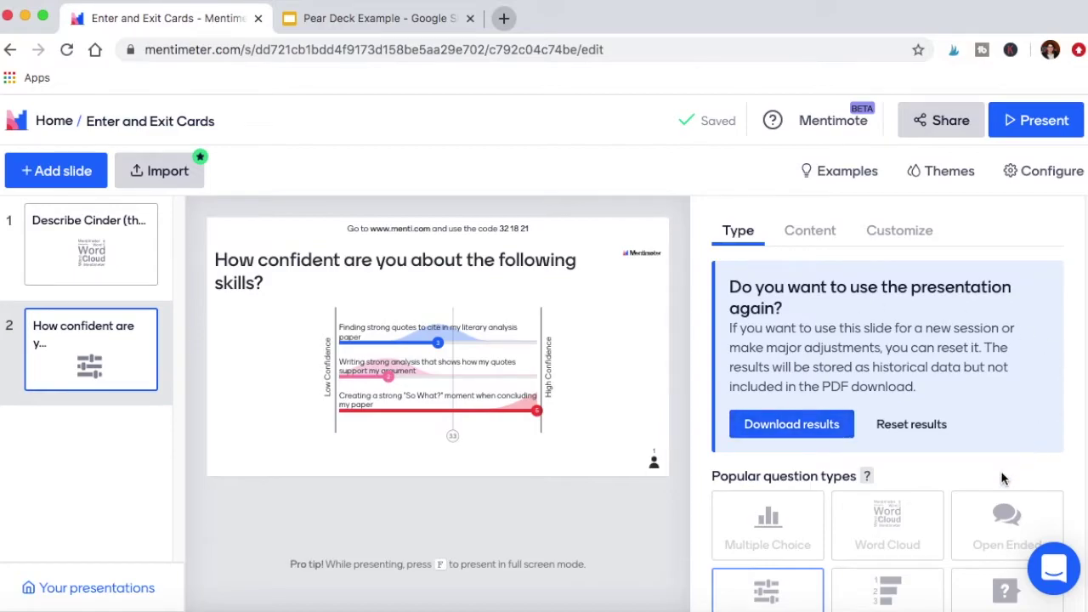
left_click(911, 424)
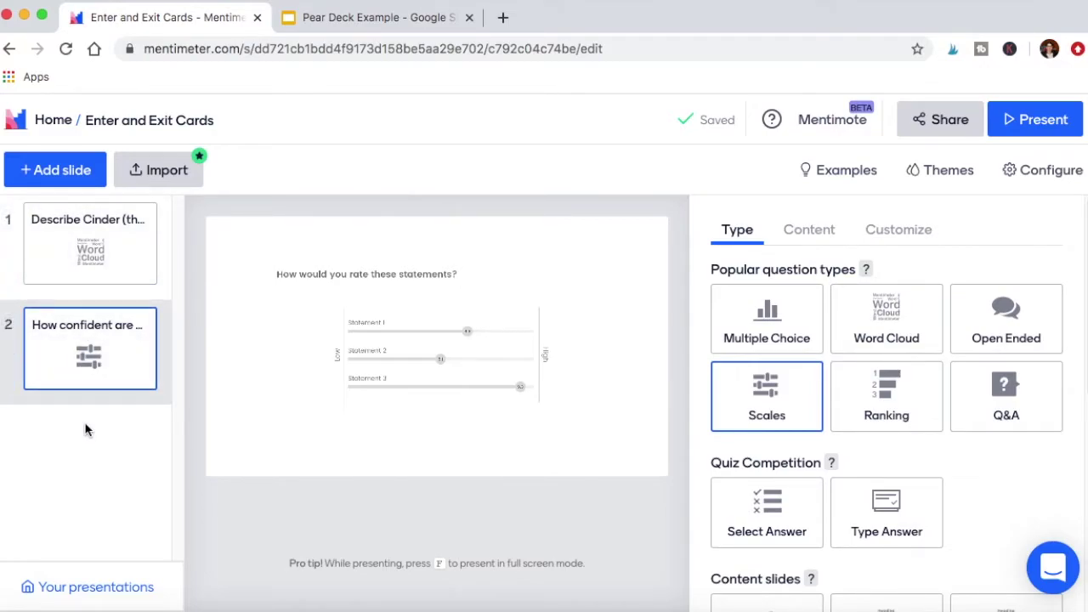
left_click(380, 17)
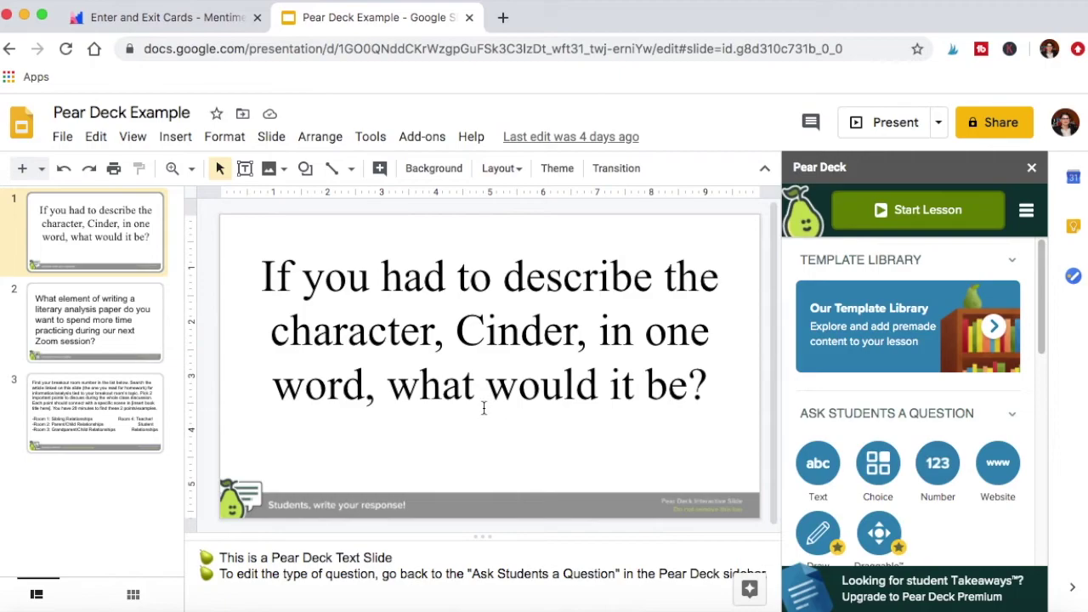
left_click(187, 24)
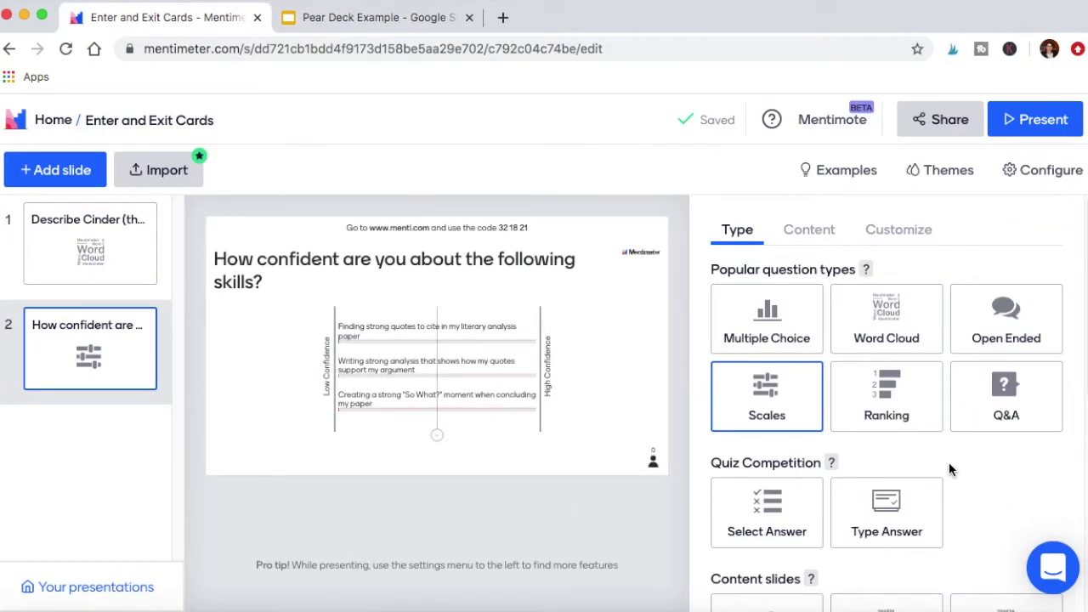
left_click(355, 21)
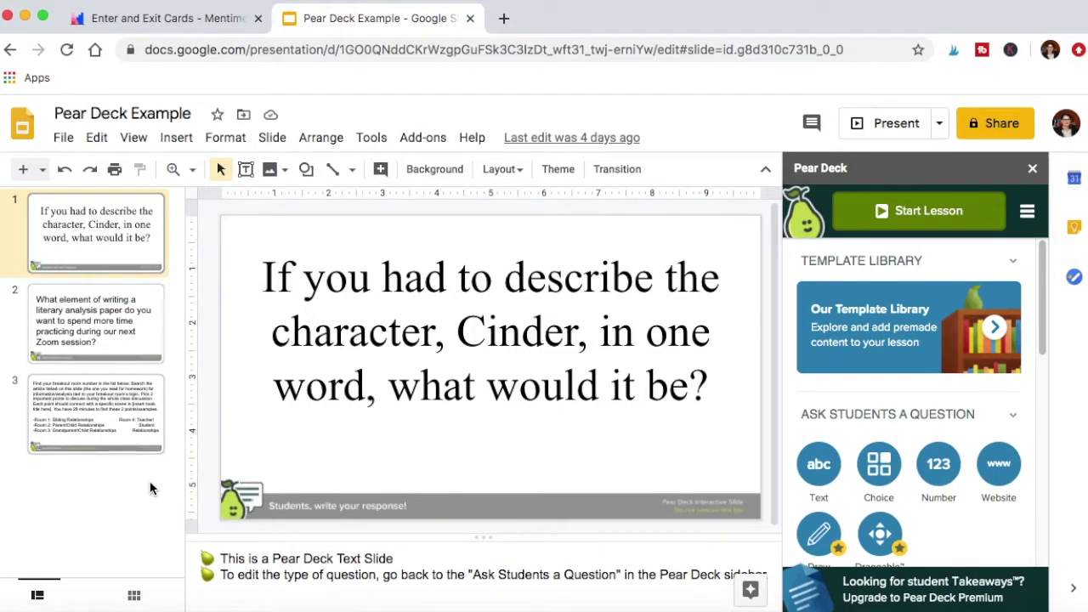
Step: Open the Unnamed Session from Review Sessions, try its dashboard, and step back through responses
left_click(1030, 214)
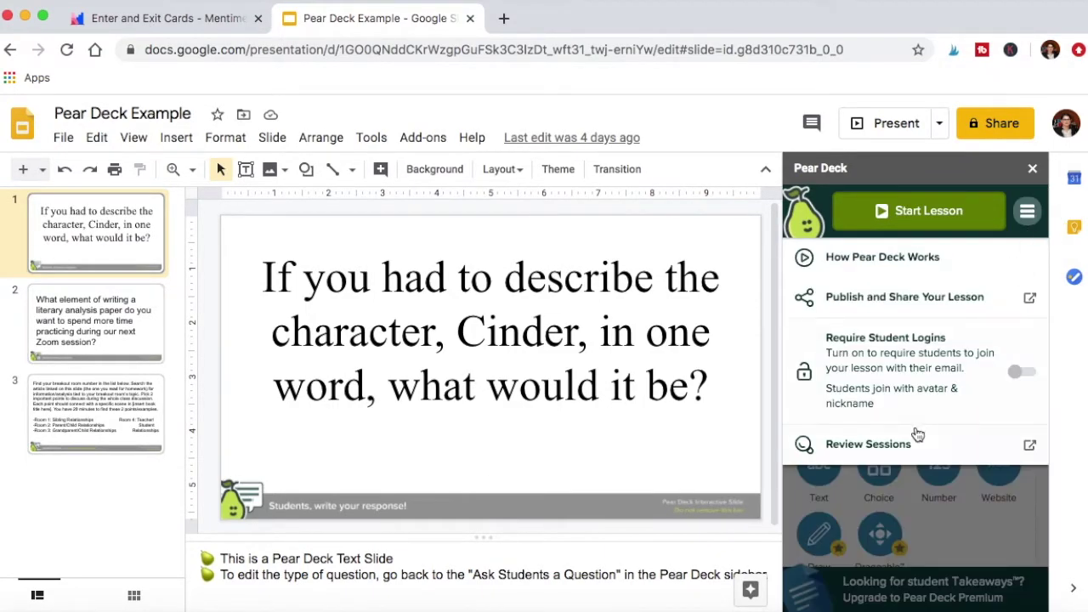
left_click(881, 447)
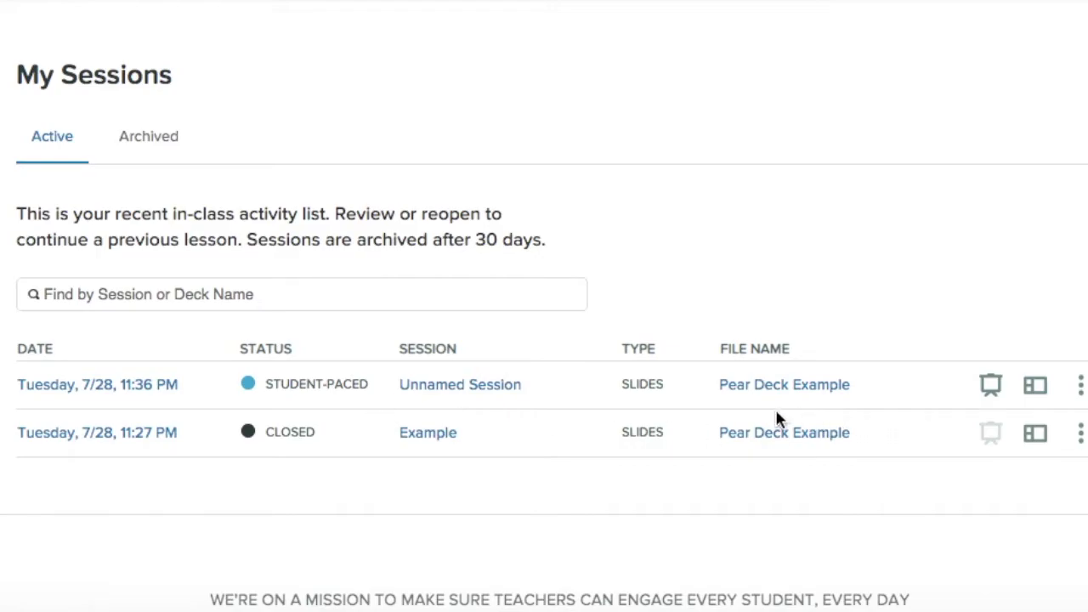
left_click(479, 386)
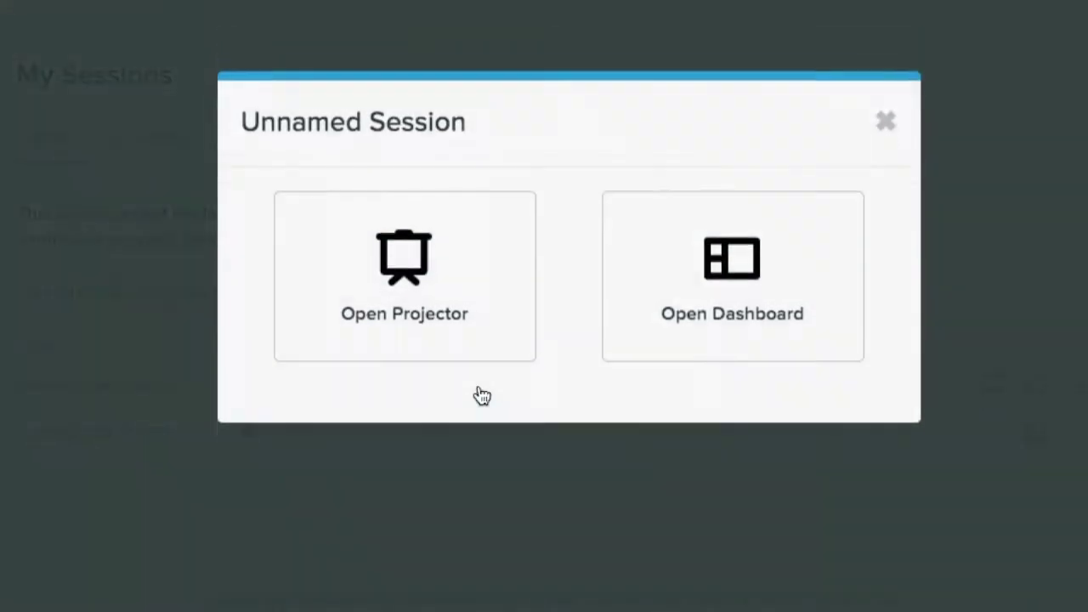
left_click(644, 342)
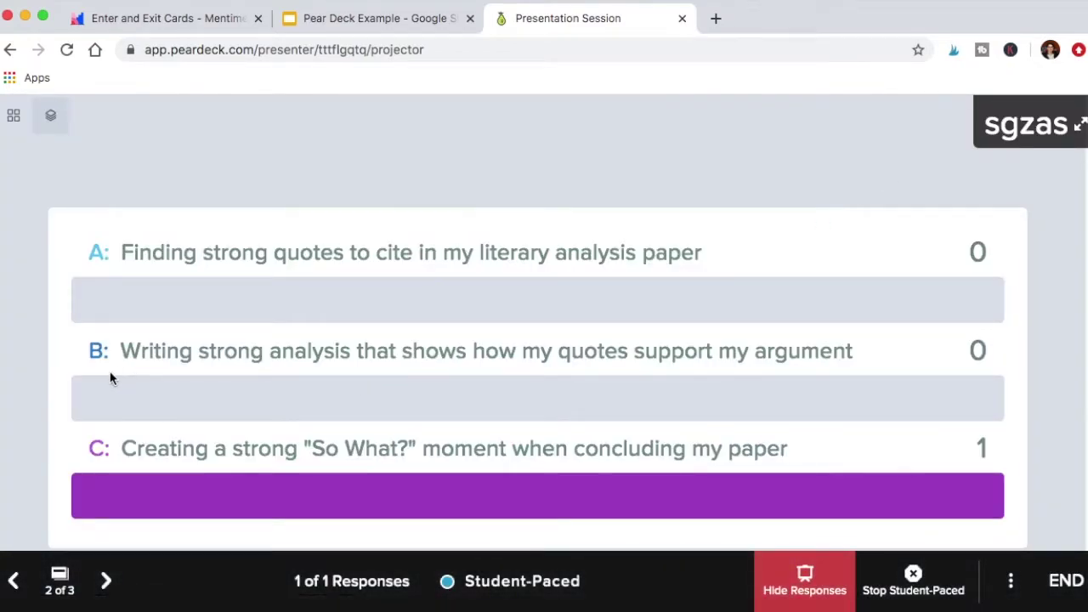
left_click(13, 581)
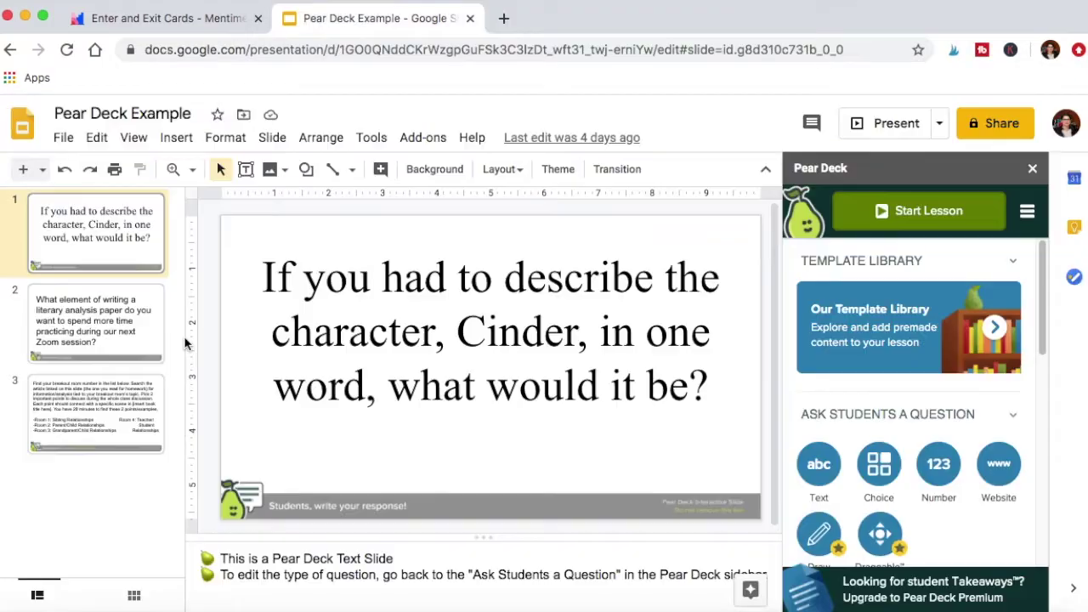
Step: Close the Pear Deck session tab with Cmd+W and return to the Mentimeter deck
key("super+w")
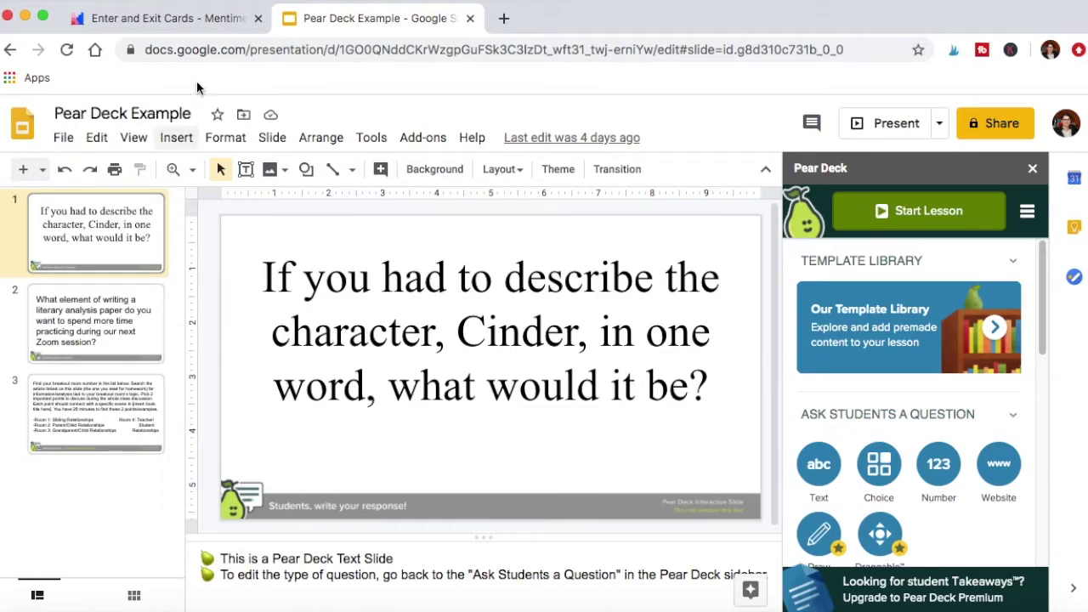
left_click(168, 26)
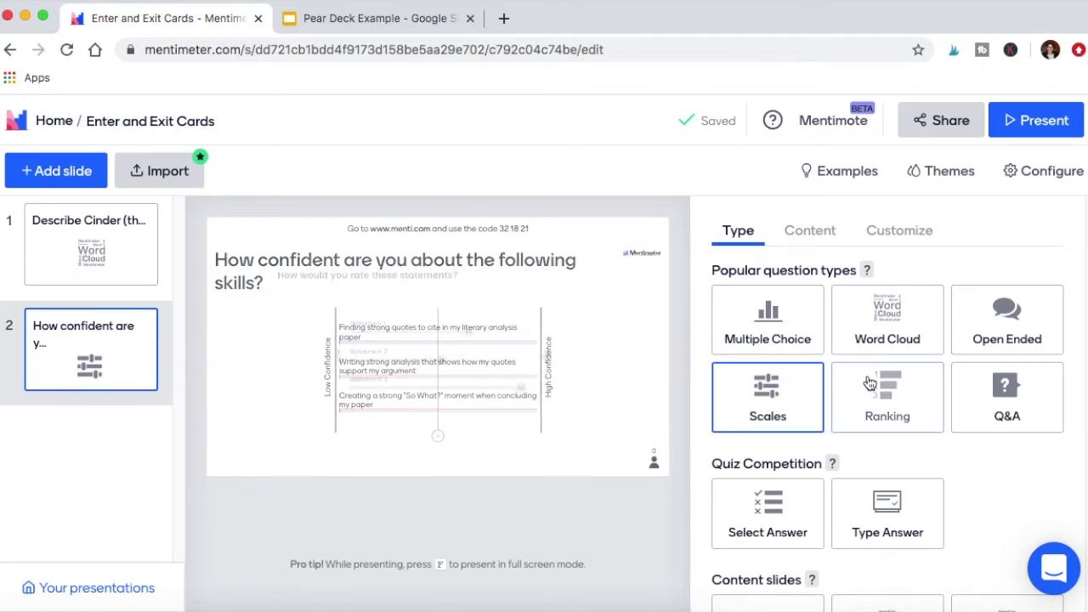
Step: Try slide 2 as a Ranking question, then restore it to Scales
left_click(886, 412)
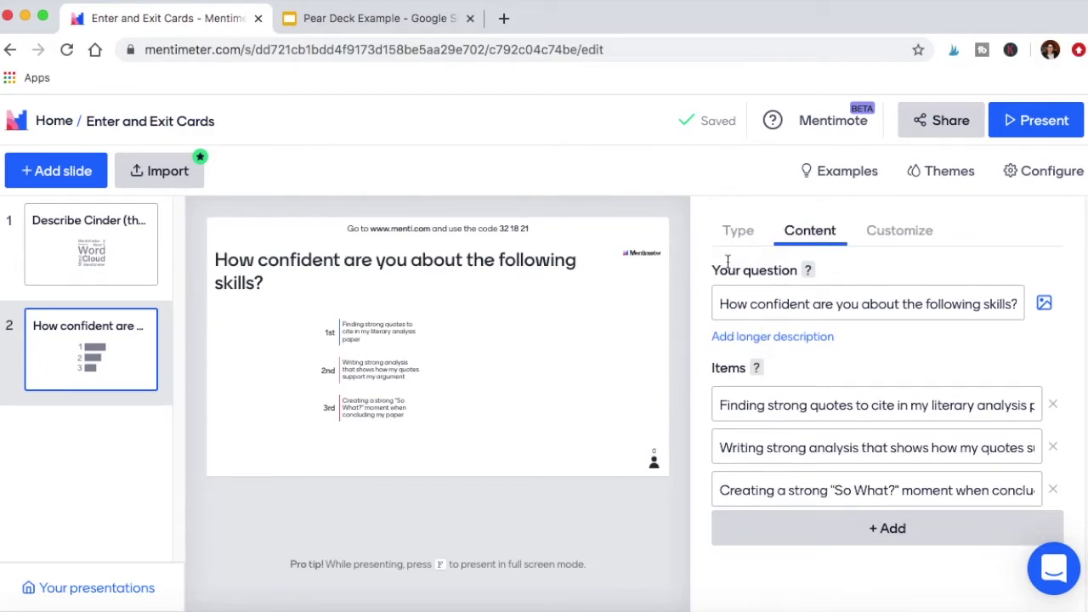
left_click(725, 230)
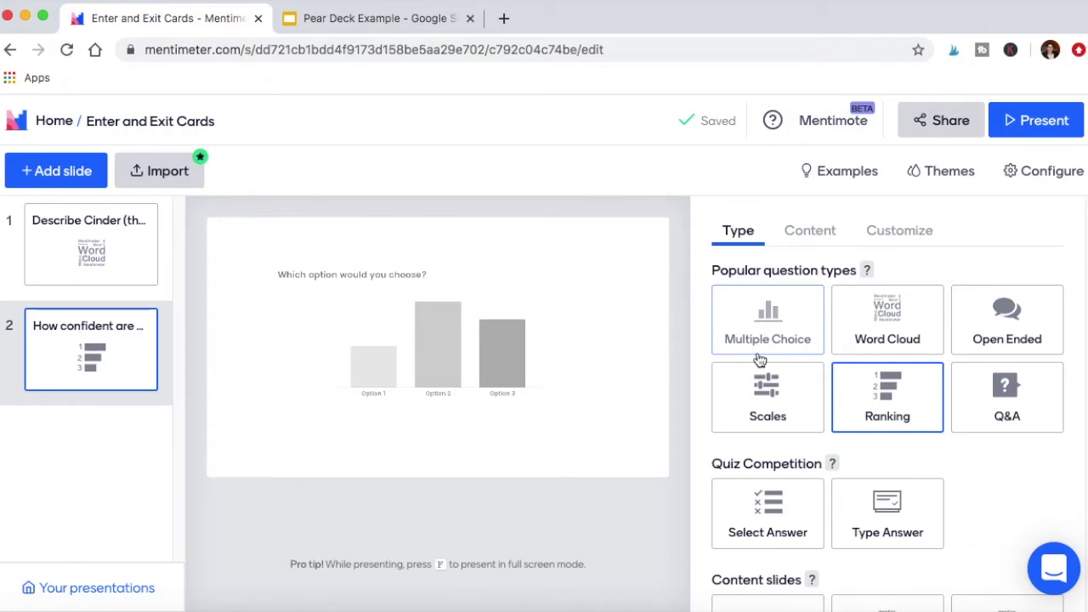
left_click(765, 379)
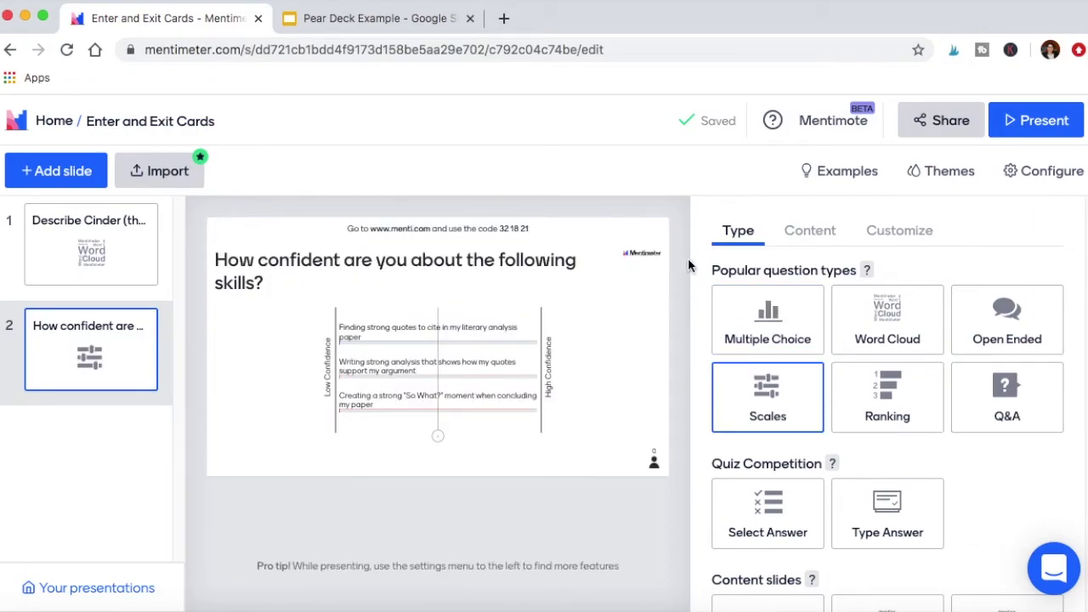
Step: Browse Mentimeter's example slides library, then return to the Pear Deck Example deck
left_click(825, 179)
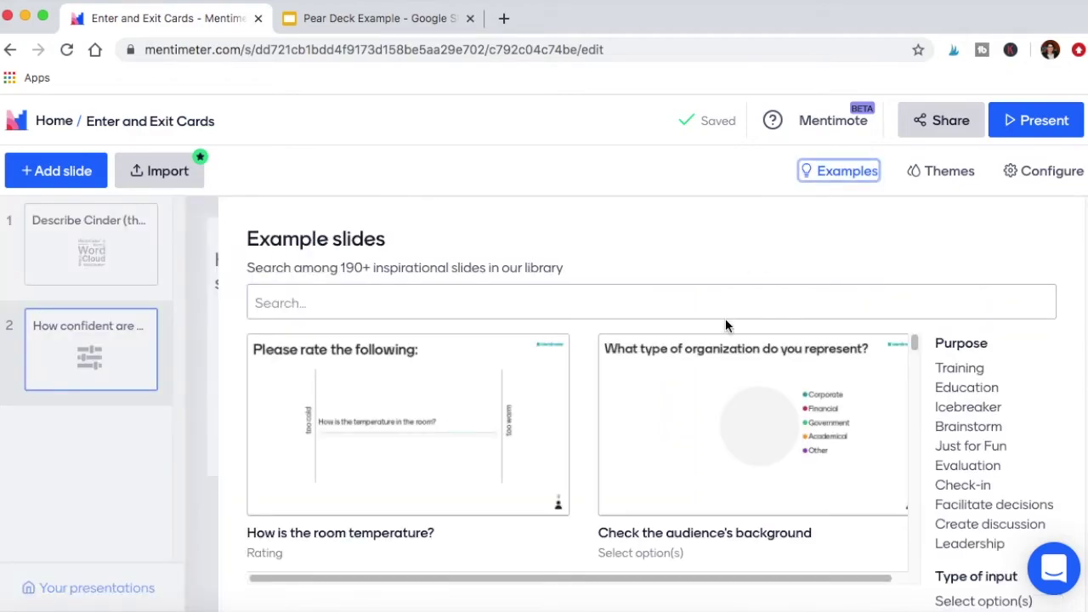
scroll(1045, 406, "down", 1)
scroll(1044, 408, "down", 1)
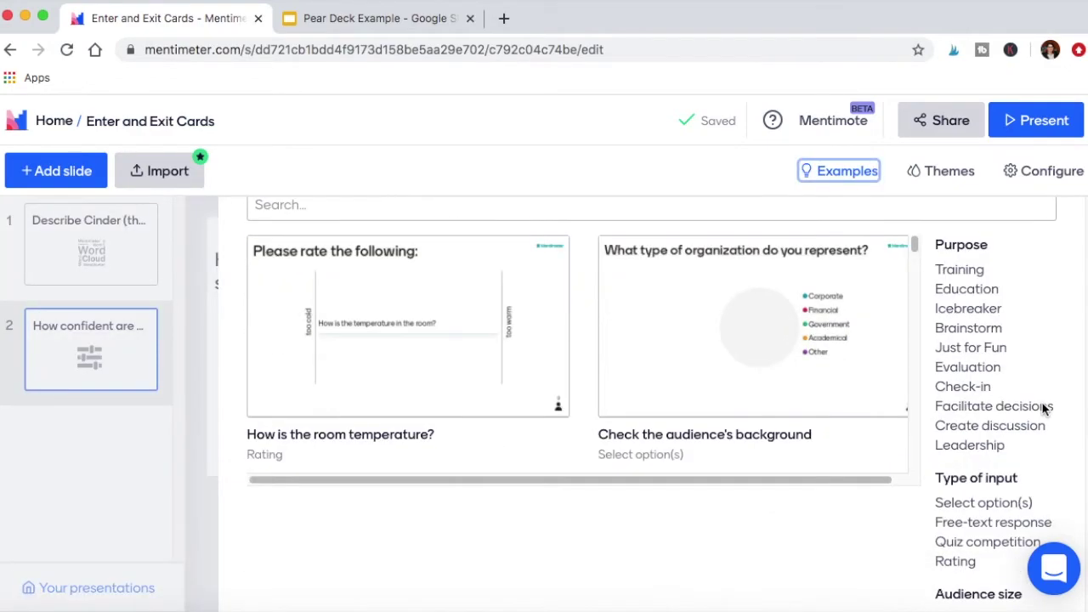
scroll(969, 442, "down", 1)
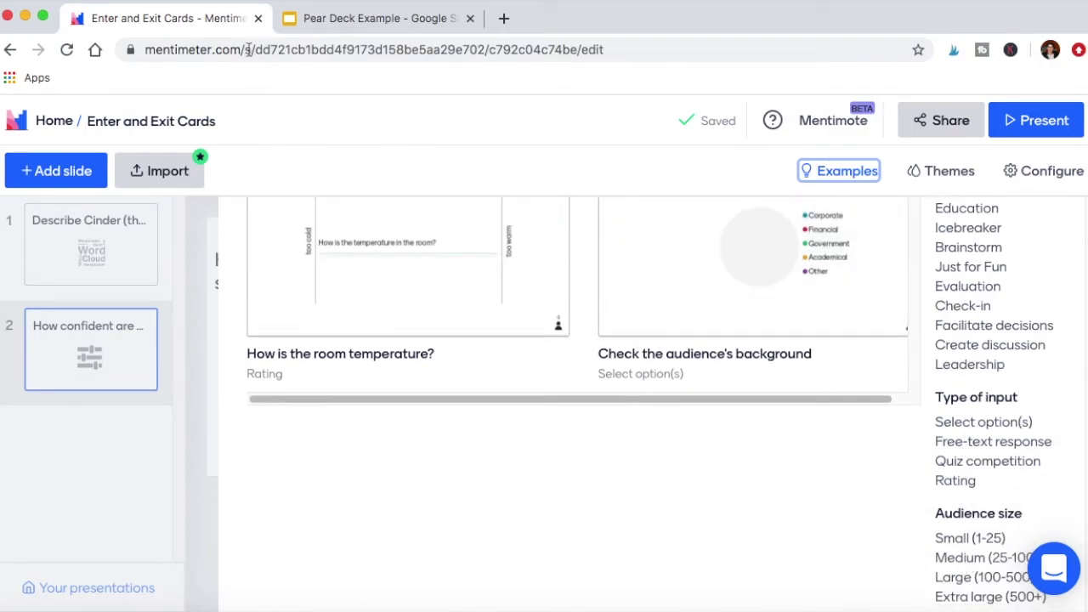
left_click(362, 25)
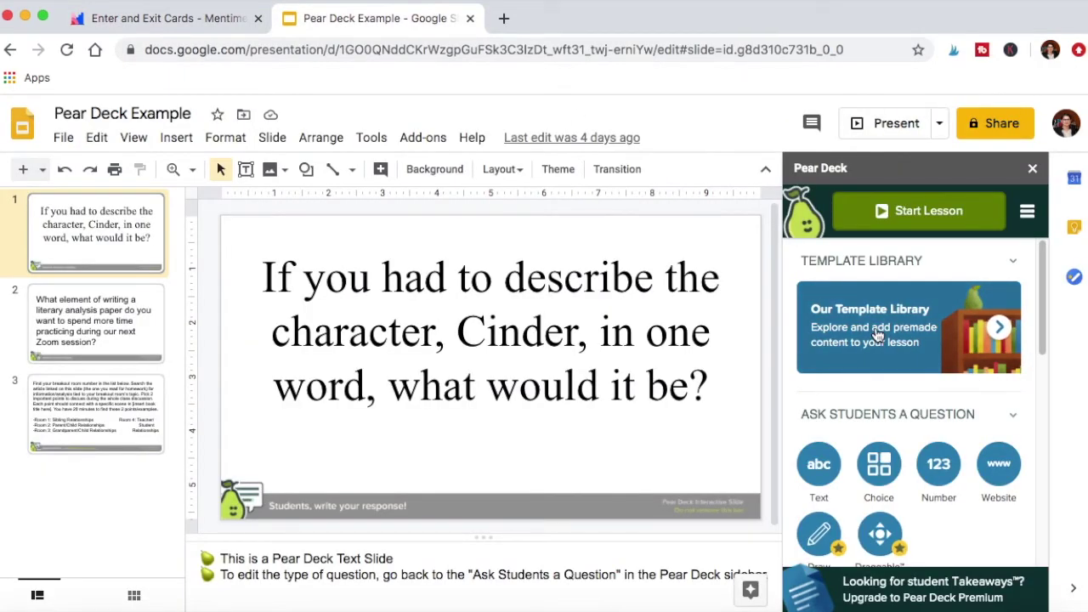
Step: Scroll Pear Deck's template library down to the subject-area collections, then return to Mentimeter
left_click(920, 335)
scroll(908, 370, "down", 5)
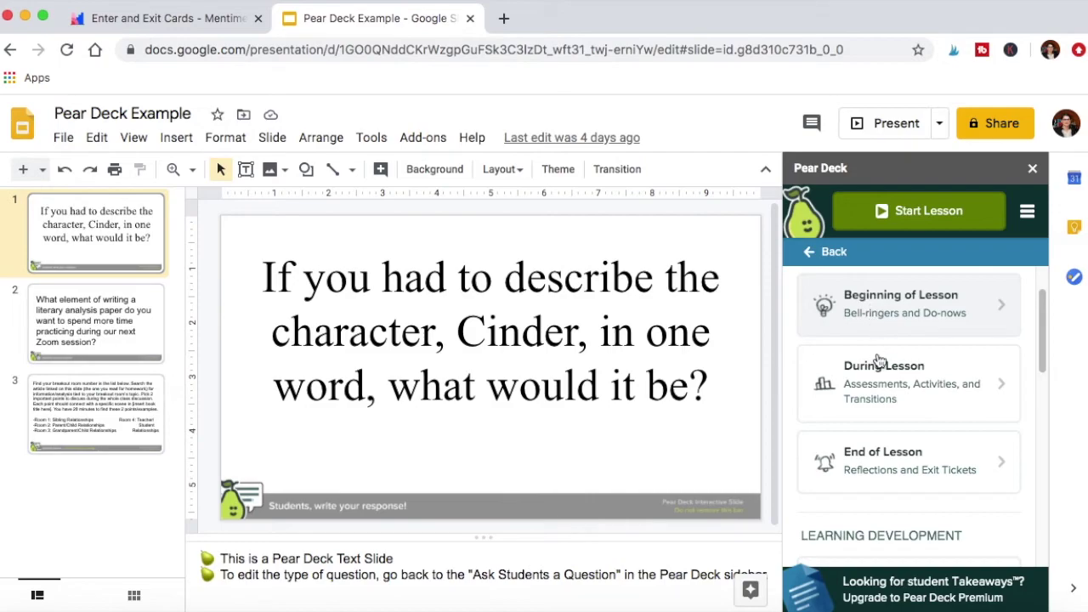
scroll(869, 379, "down", 4)
scroll(869, 377, "down", 4)
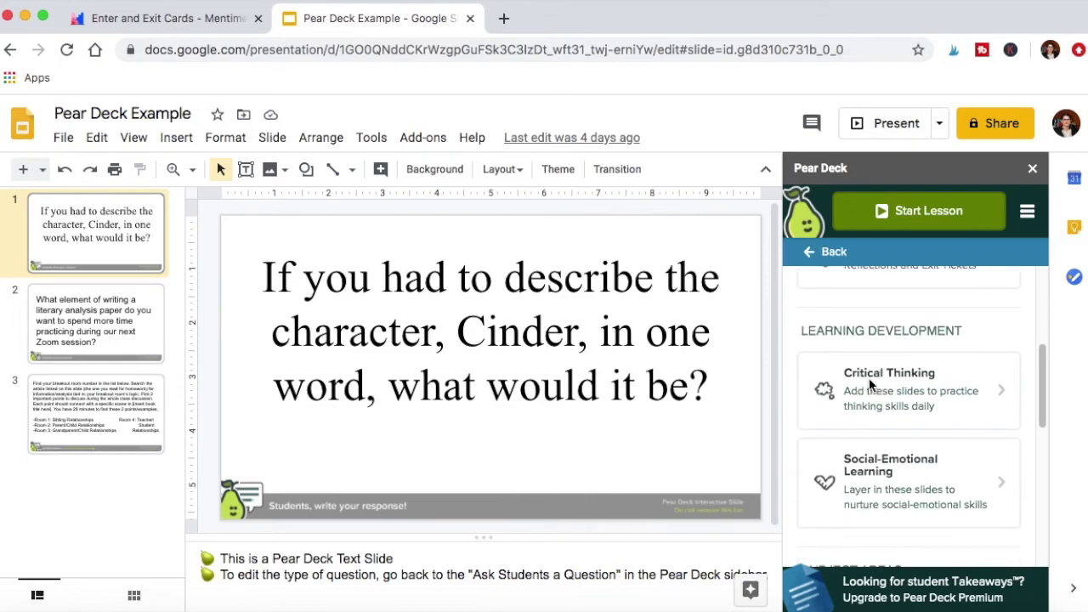
scroll(869, 379, "down", 9)
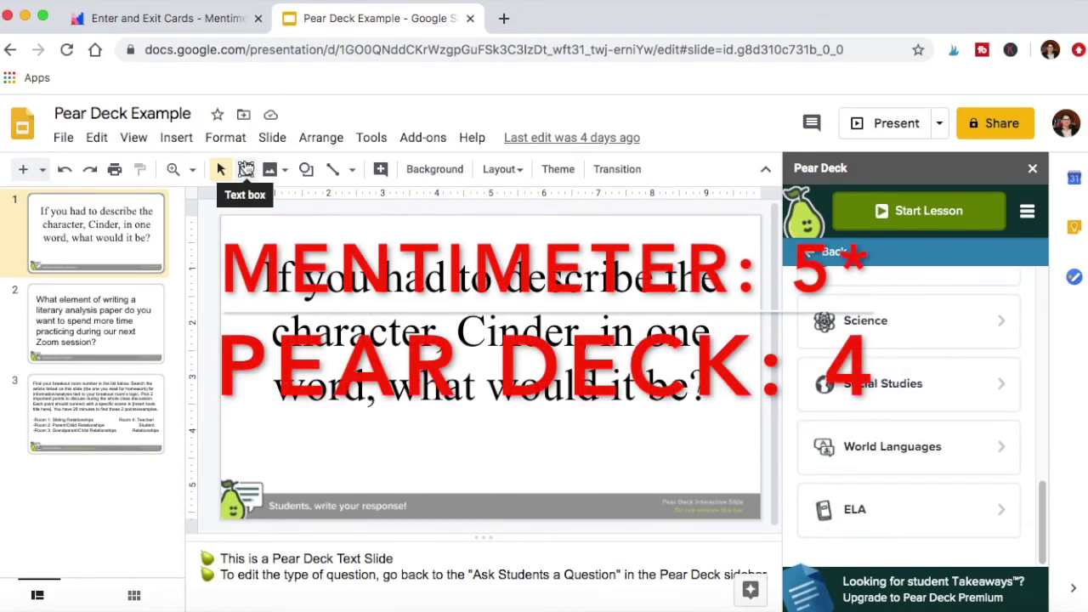
left_click(159, 19)
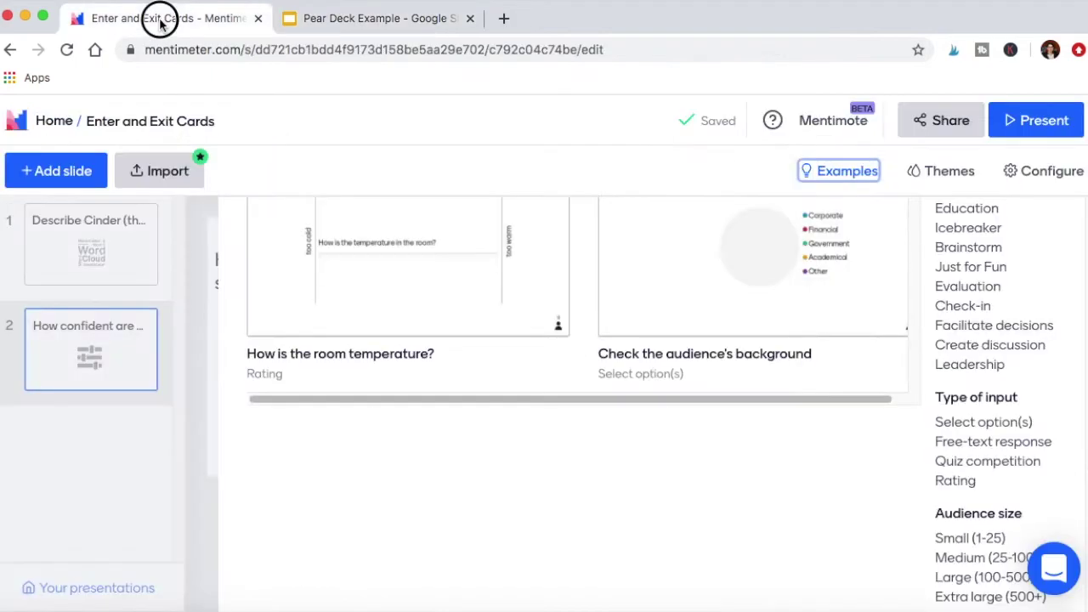
Step: Close Mentimeter's example slides library and briefly glance at the Pear Deck tab
left_click(209, 373)
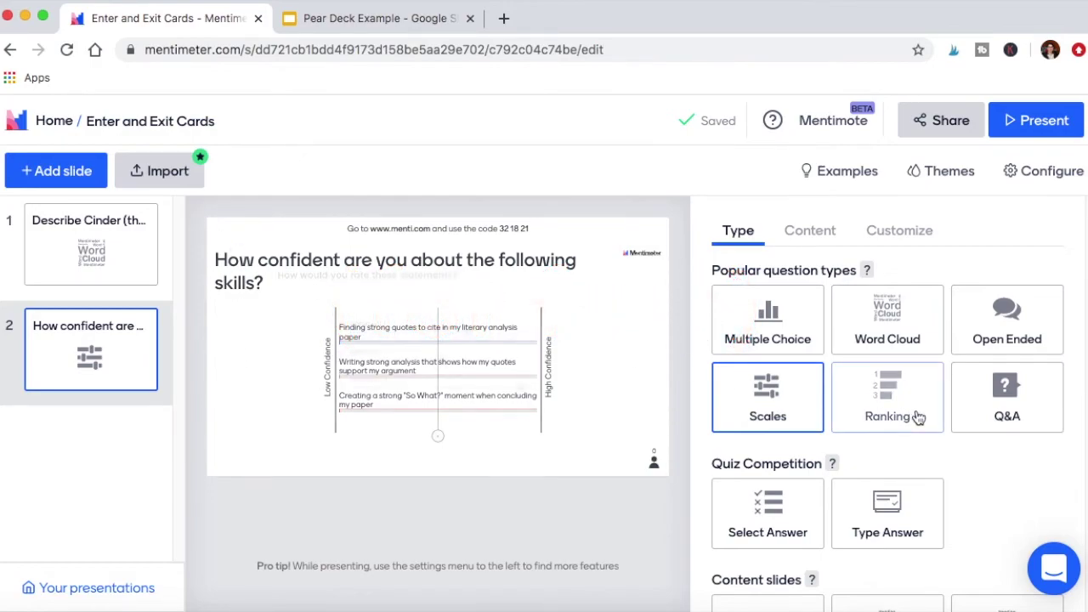
scroll(907, 416, "down", 1)
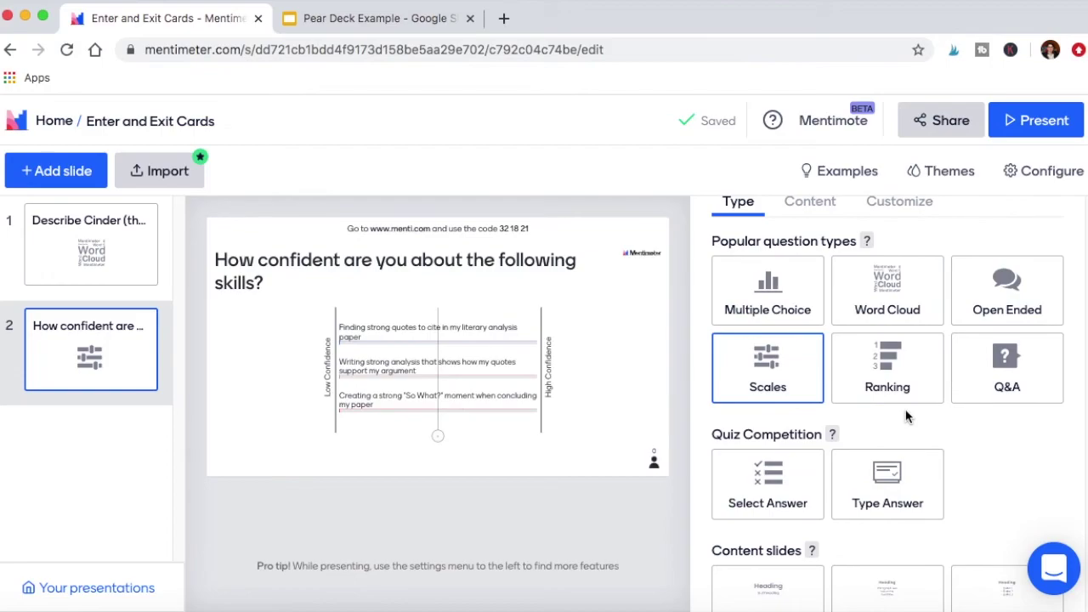
scroll(907, 416, "down", 3)
scroll(906, 415, "up", 4)
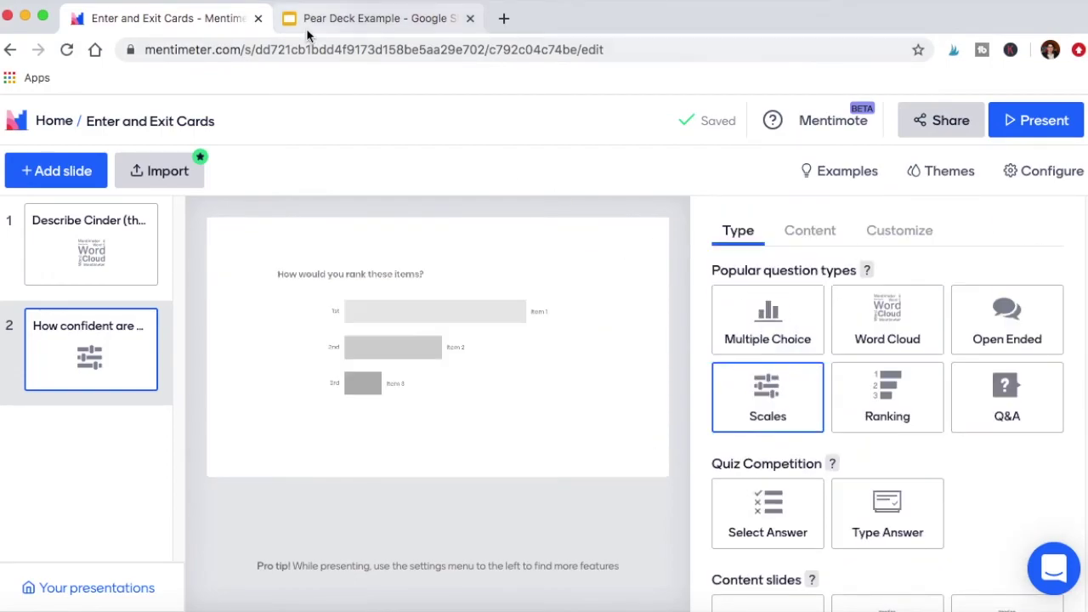
left_click(309, 26)
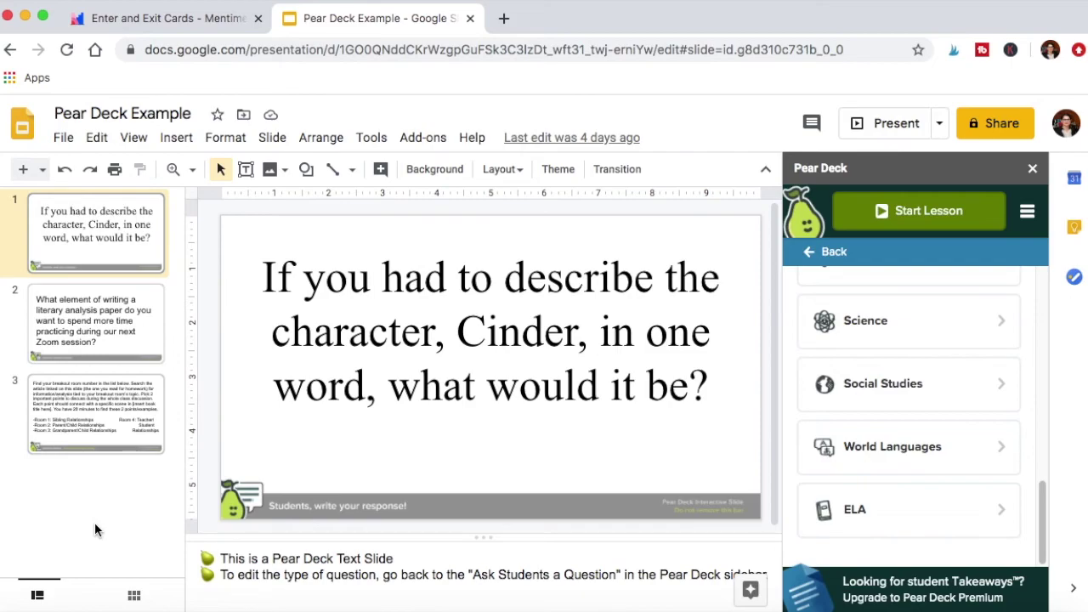
left_click(139, 23)
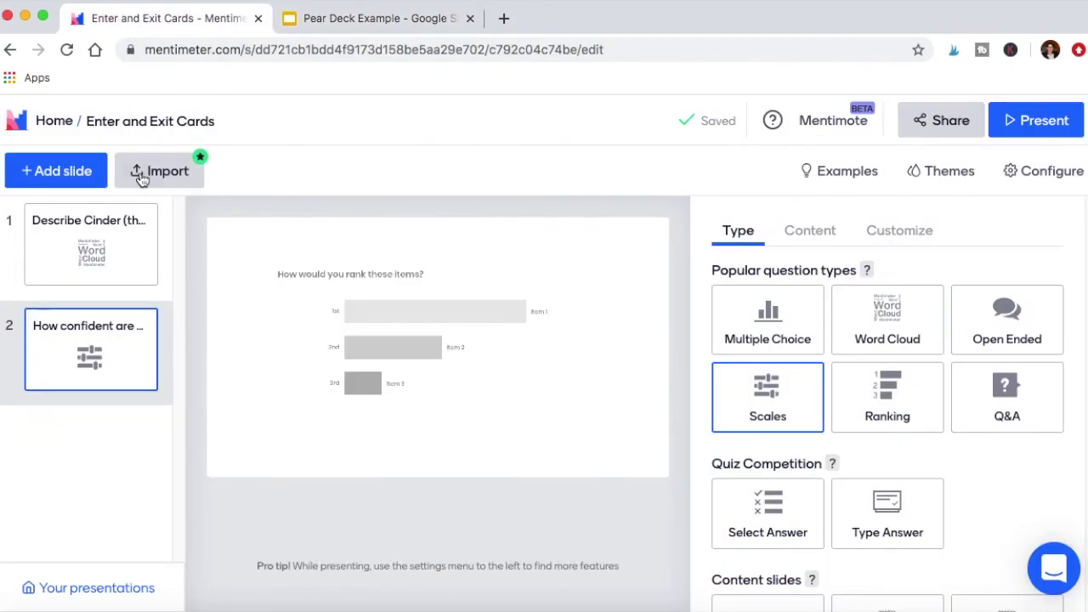
Step: Review slide 1's Cinder word cloud and slide 2's skills-confidence scale
mouse_move(125, 296)
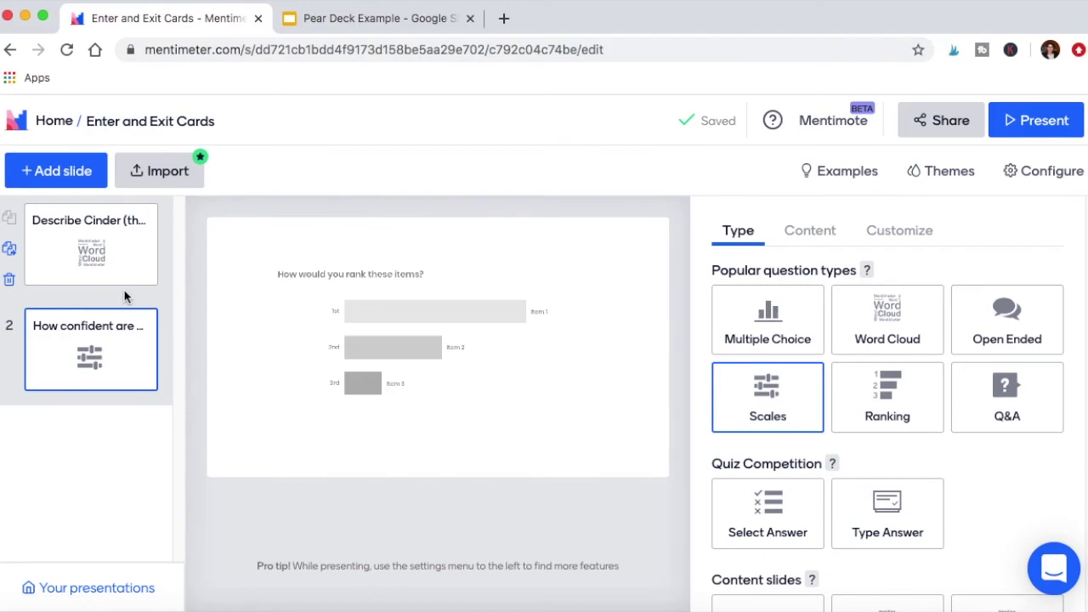
left_click(122, 253)
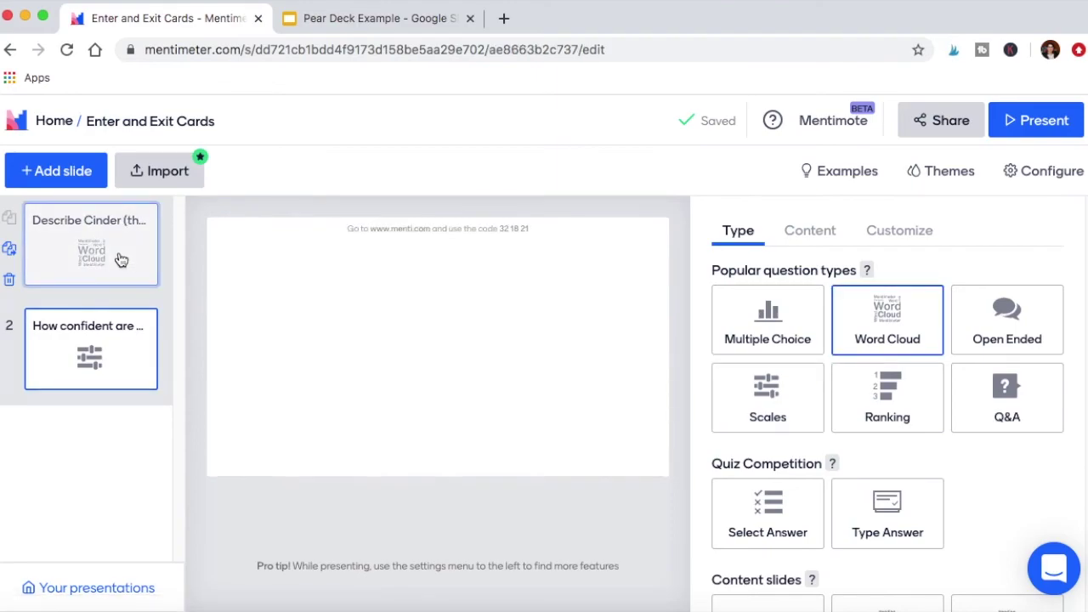
left_click(92, 355)
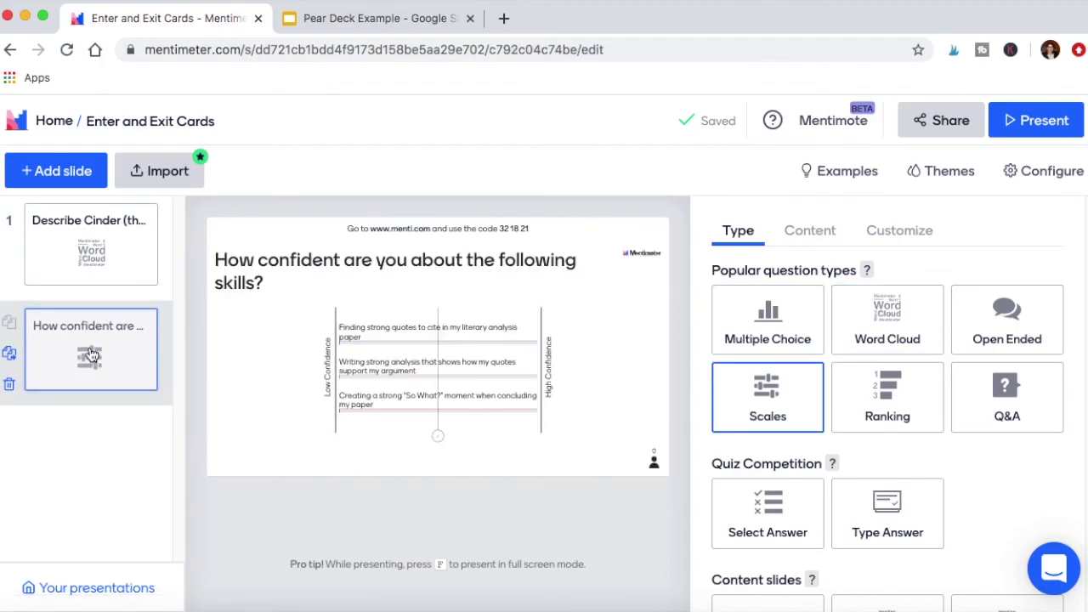